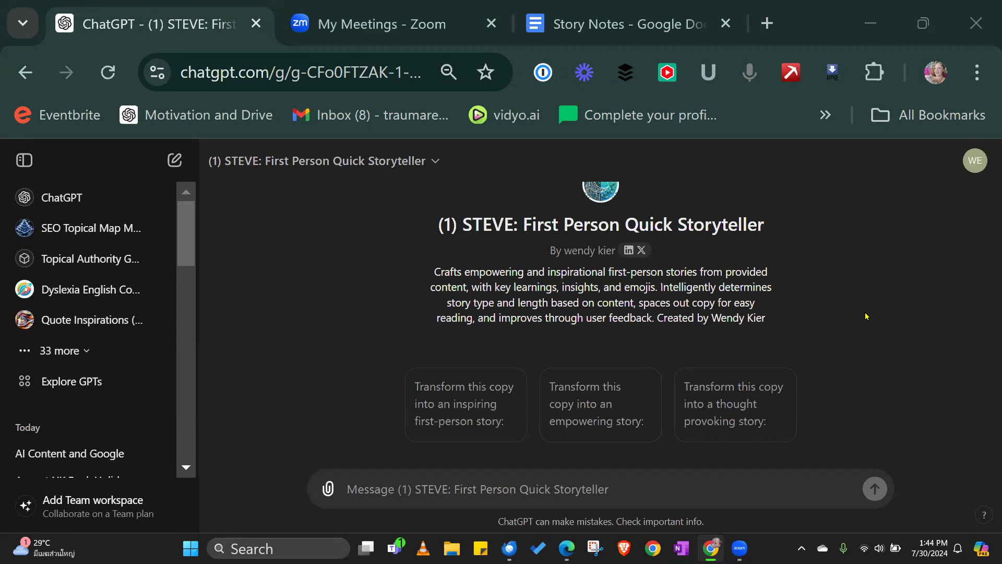
Step: Copy the AI-debate notes from 'This week…' to 'style to it.' in Story Notes for the STEVE chat
{"action": "left_click", "coordinate": [604, 9]}
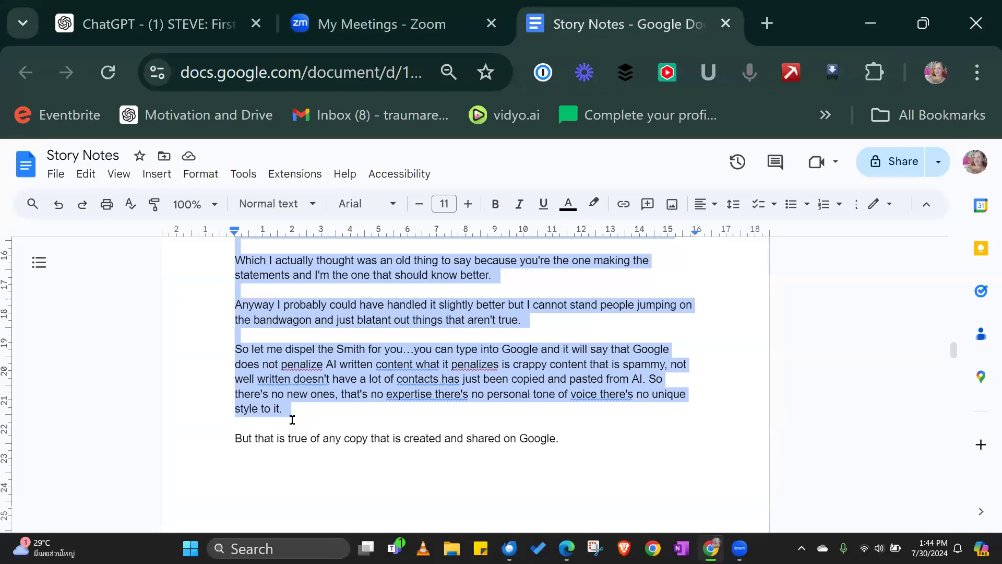
{"action": "left_click_drag", "start_coordinate": [292, 419], "coordinate": [231, 266]}
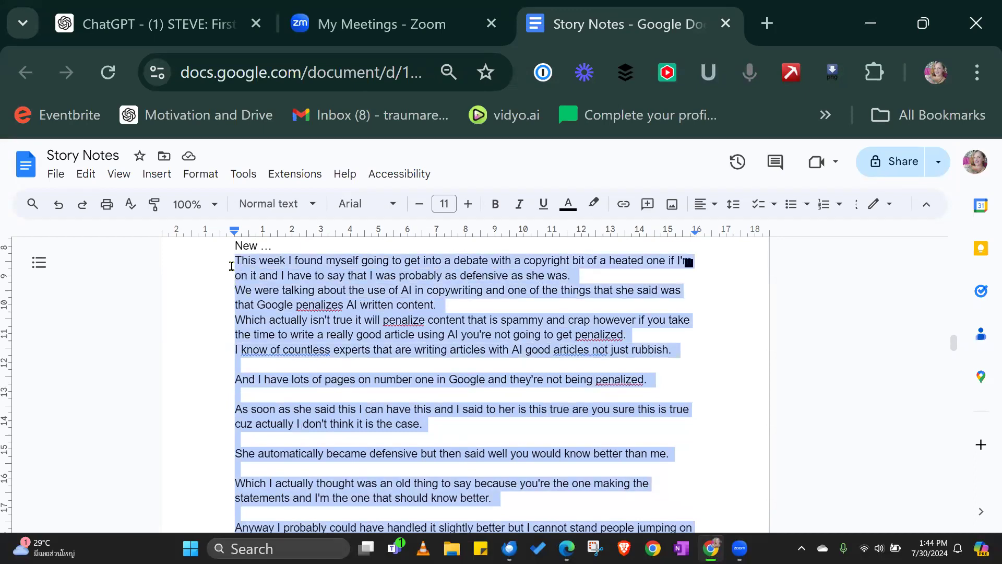
{"action": "left_click", "coordinate": [142, 7]}
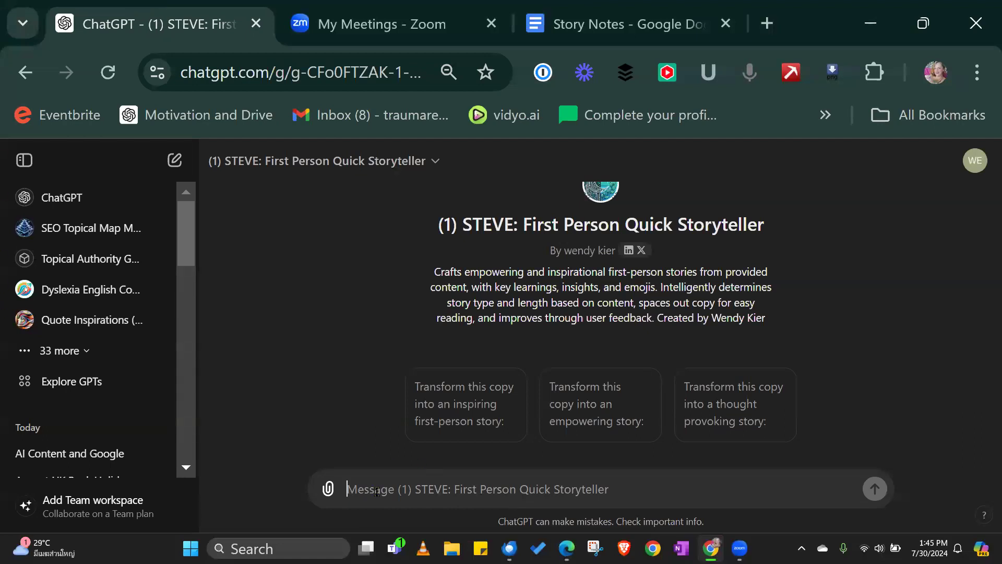
Step: Send the debate notes to STEVE and read the resulting story, Key Learnings and Tip
{"action": "key", "text": "ctrl+v"}
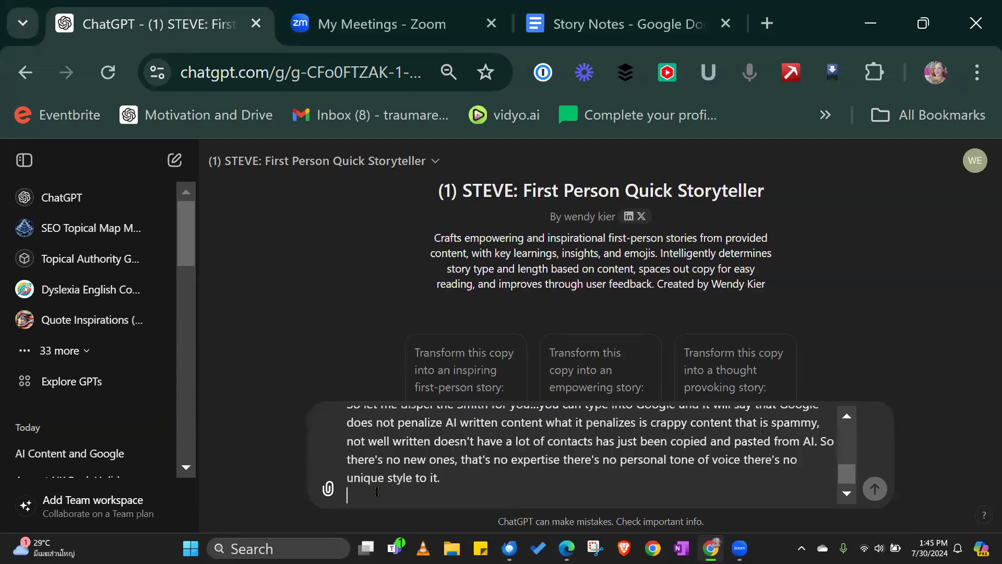
{"action": "left_click", "coordinate": [874, 489]}
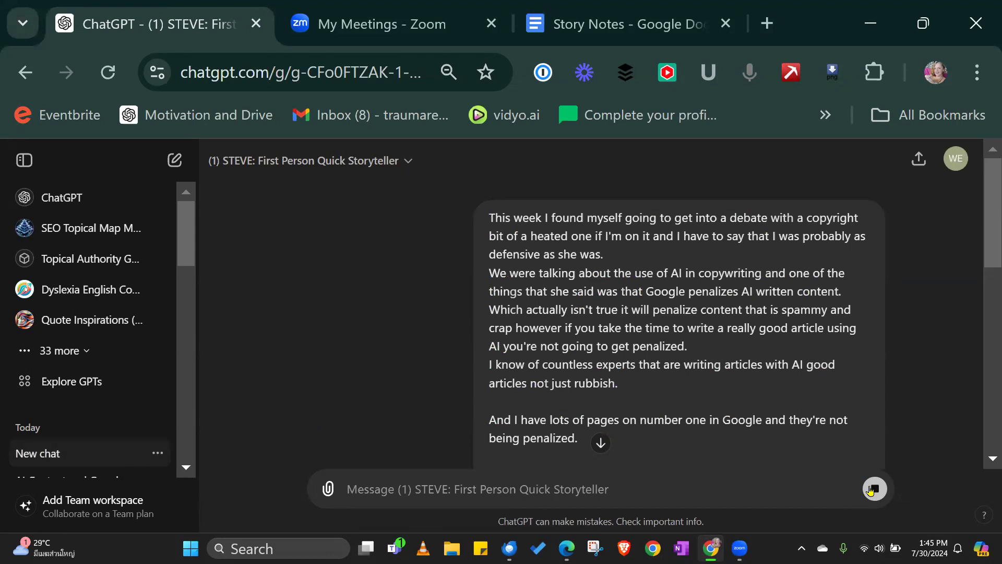
{"action": "left_click", "coordinate": [988, 459]}
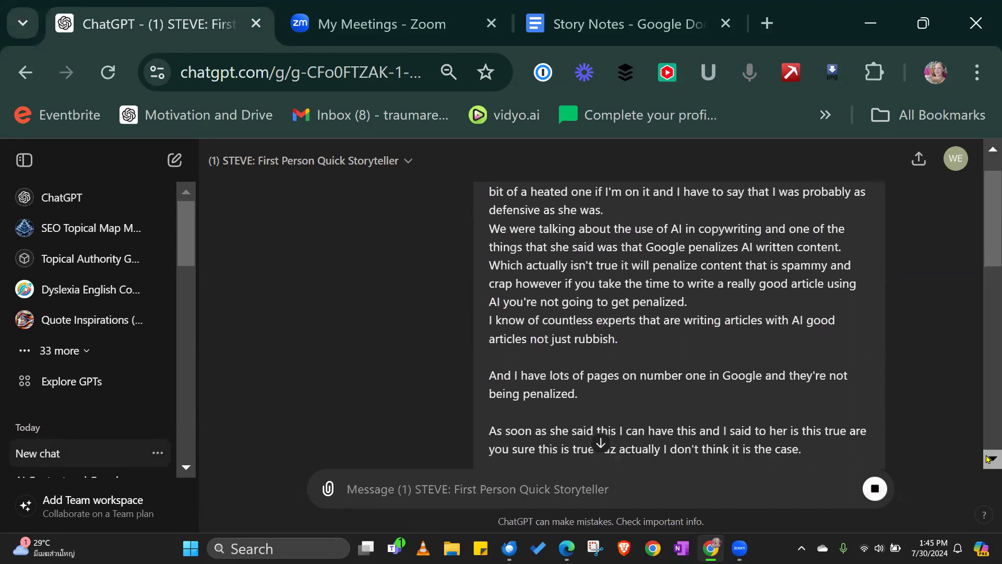
{"action": "scroll", "coordinate": [988, 458], "scroll_direction": "down", "scroll_amount": 10}
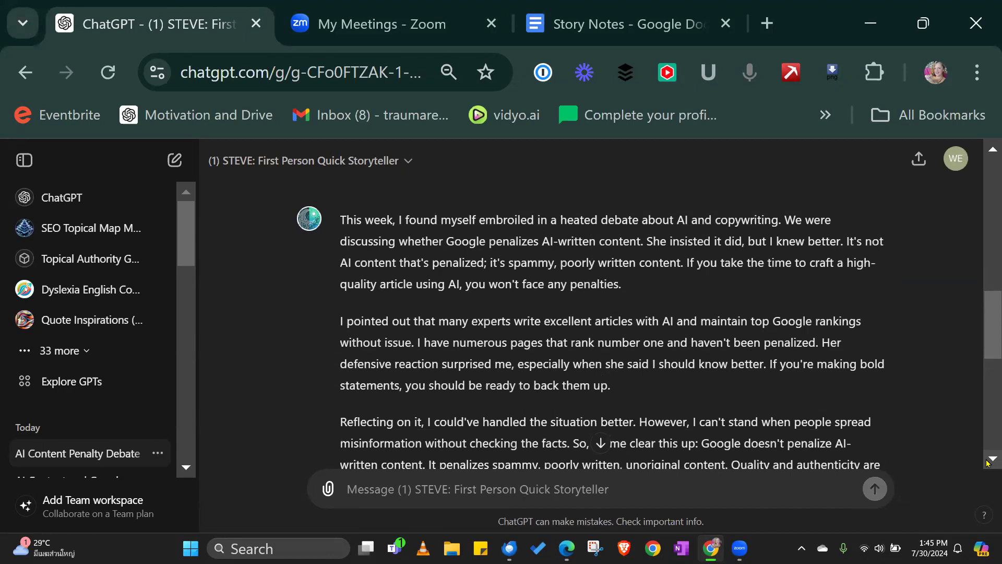
{"action": "scroll", "coordinate": [988, 462], "scroll_direction": "down", "scroll_amount": 3}
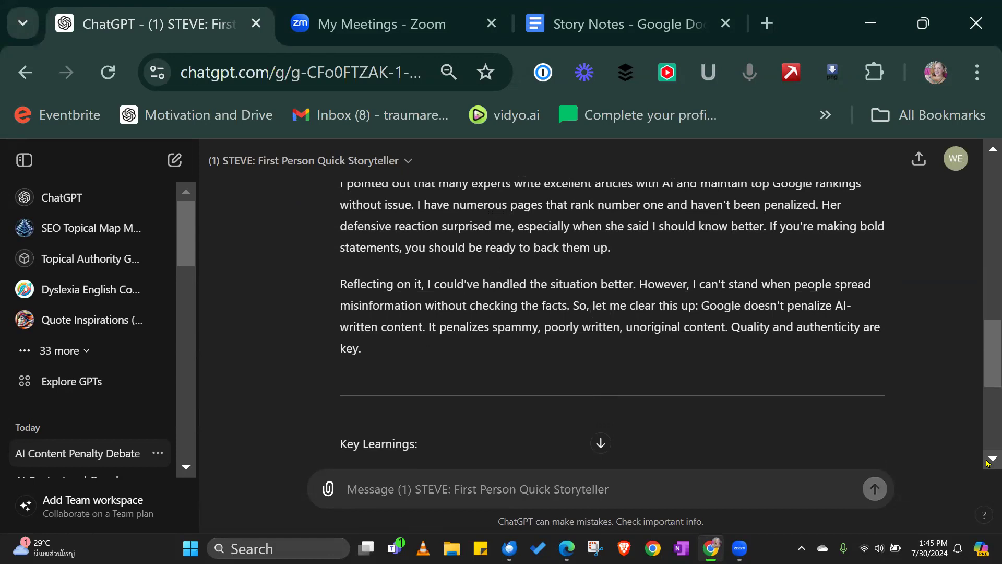
{"action": "scroll", "coordinate": [988, 462], "scroll_direction": "down", "scroll_amount": 5}
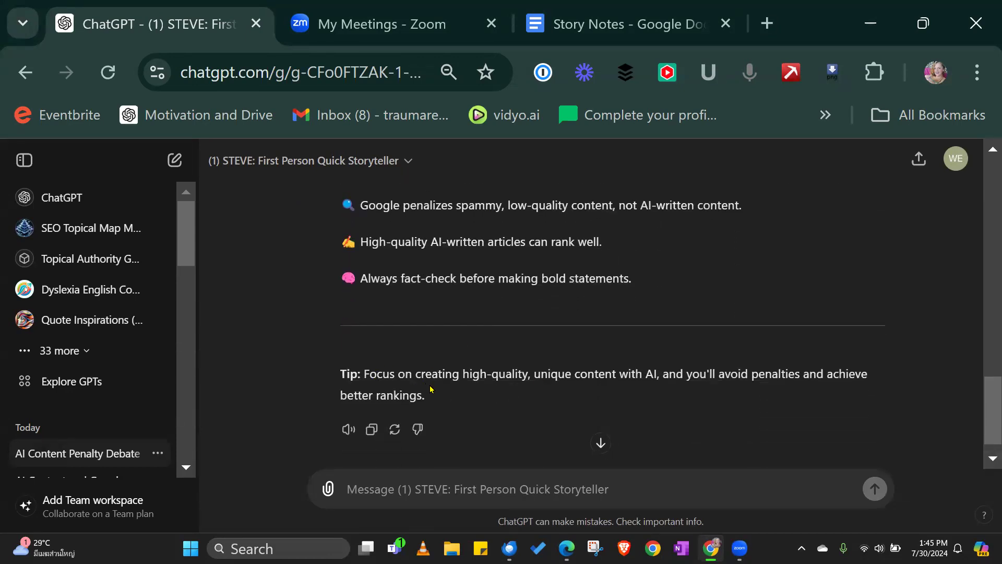
{"action": "left_click_drag", "start_coordinate": [987, 415], "coordinate": [988, 412]}
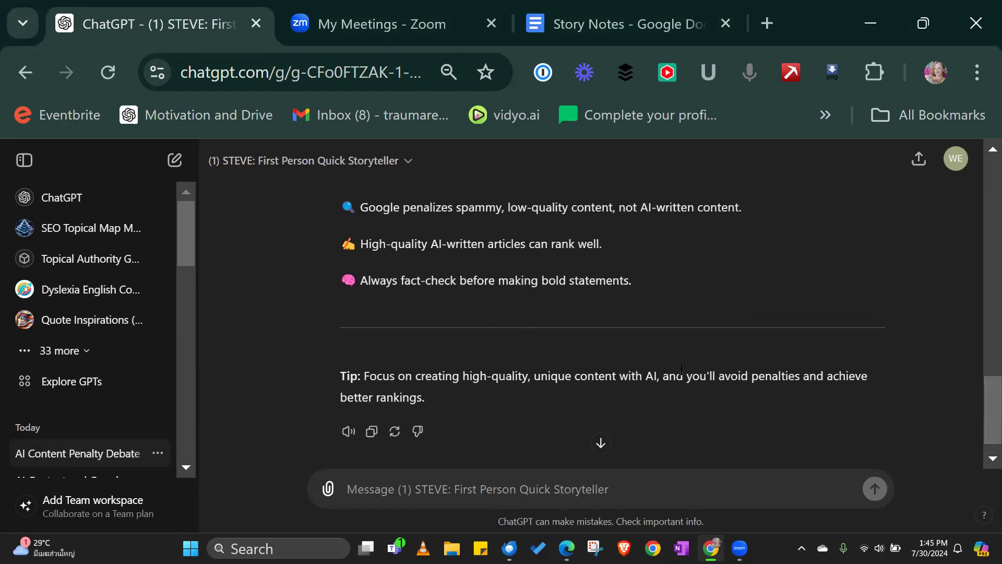
{"action": "scroll", "coordinate": [987, 390], "scroll_direction": "up", "scroll_amount": 7}
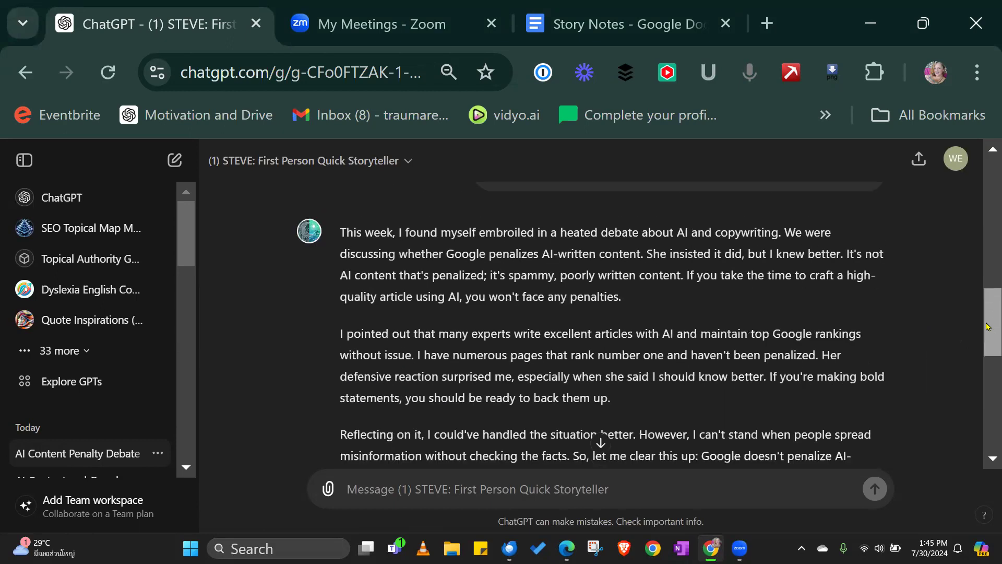
{"action": "scroll", "coordinate": [988, 366], "scroll_direction": "down", "scroll_amount": 3}
{"action": "scroll", "coordinate": [988, 365], "scroll_direction": "down", "scroll_amount": 2}
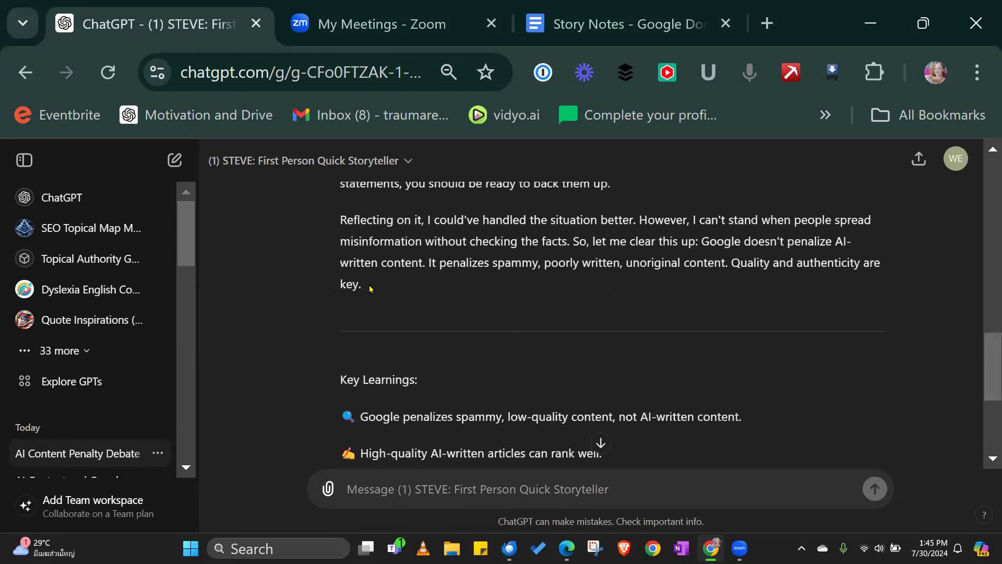
{"action": "left_click_drag", "start_coordinate": [369, 288], "coordinate": [338, 230]}
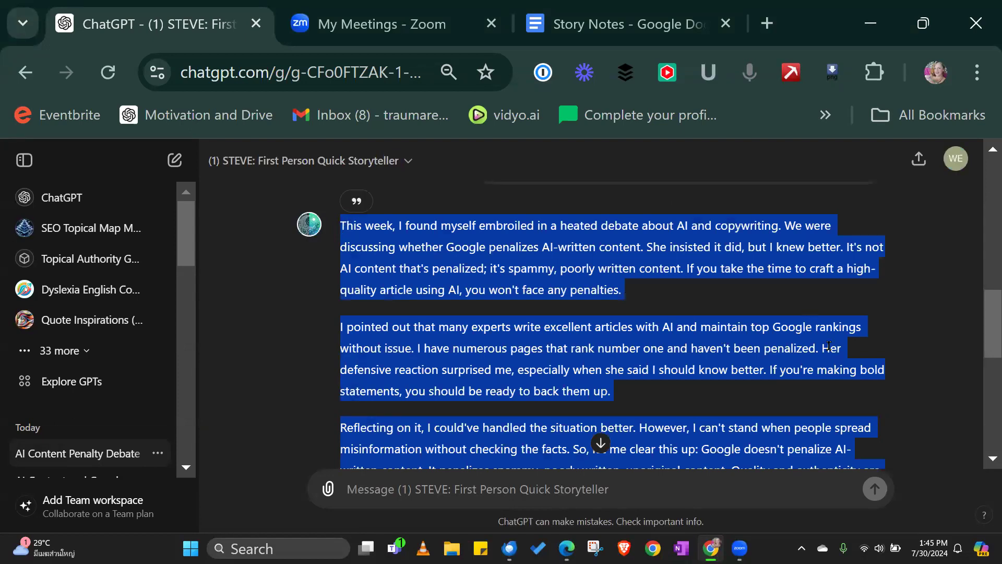
Step: Review the end of the story and select its Tip sentence
{"action": "left_click", "coordinate": [804, 386]}
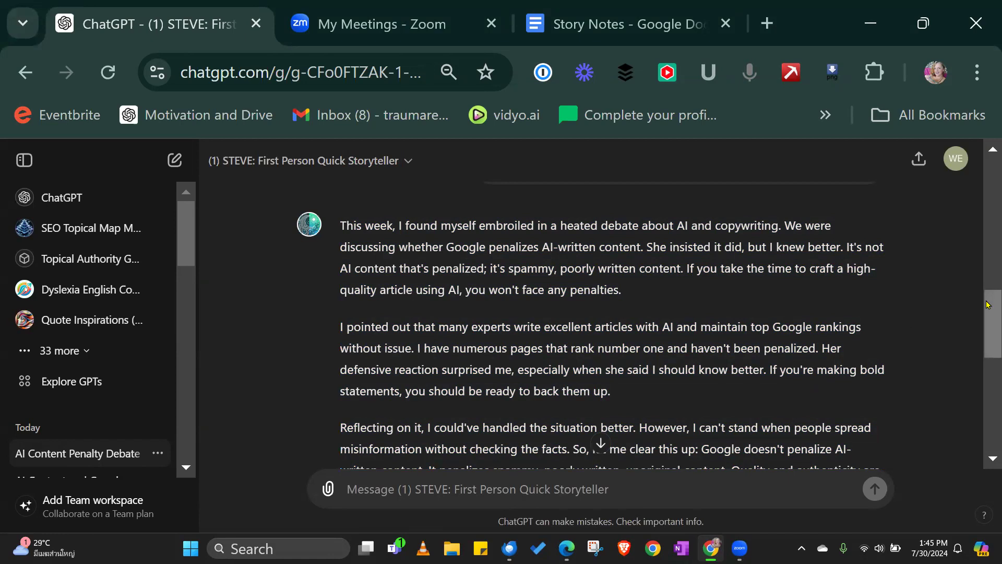
{"action": "left_click_drag", "start_coordinate": [987, 305], "coordinate": [987, 398]}
{"action": "left_click_drag", "start_coordinate": [364, 349], "coordinate": [429, 377]}
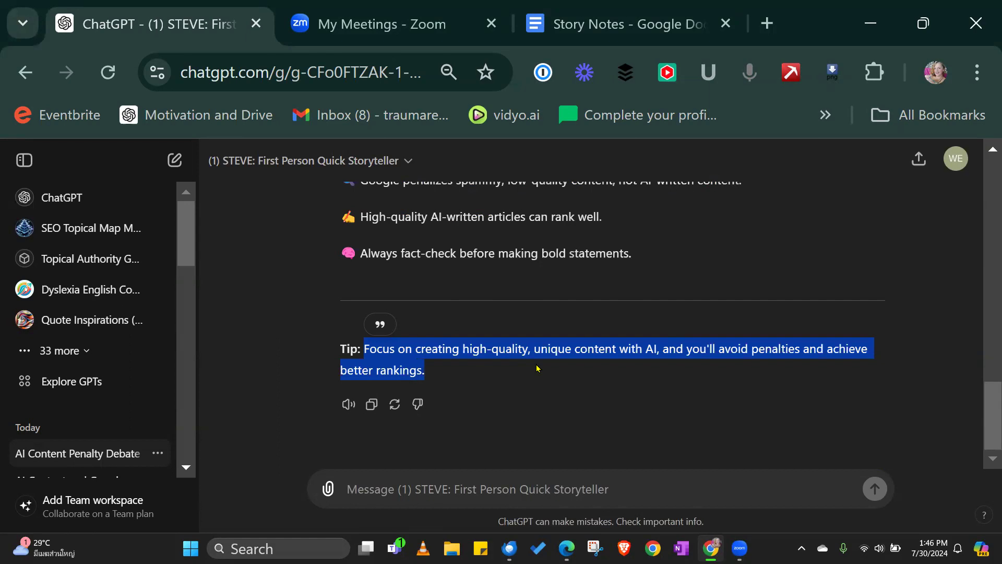
{"action": "left_click_drag", "start_coordinate": [988, 410], "coordinate": [988, 389]}
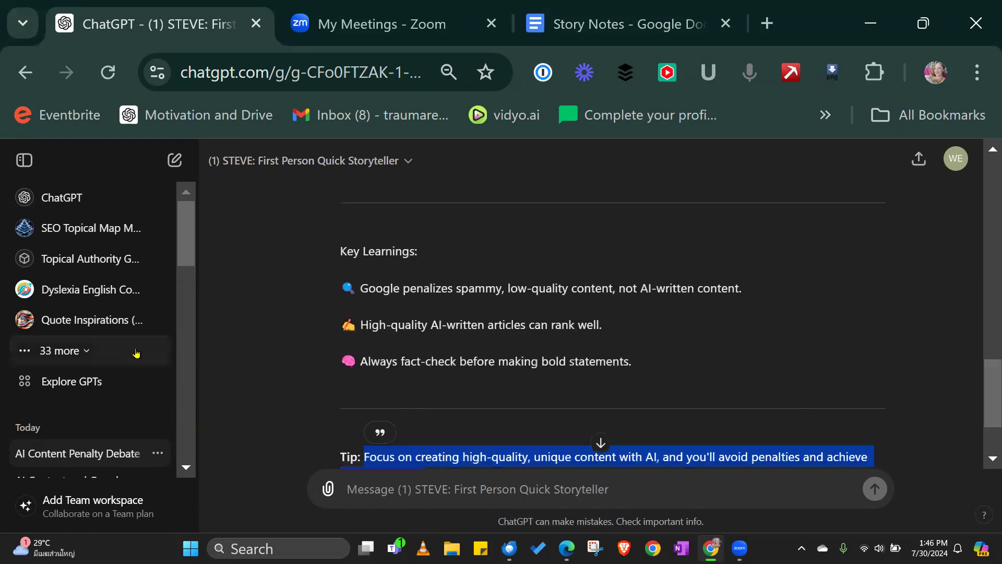
Step: Open '(2) MANDY: Headline and Subheading Expert' from the expanded GPT list
{"action": "left_click", "coordinate": [90, 351]}
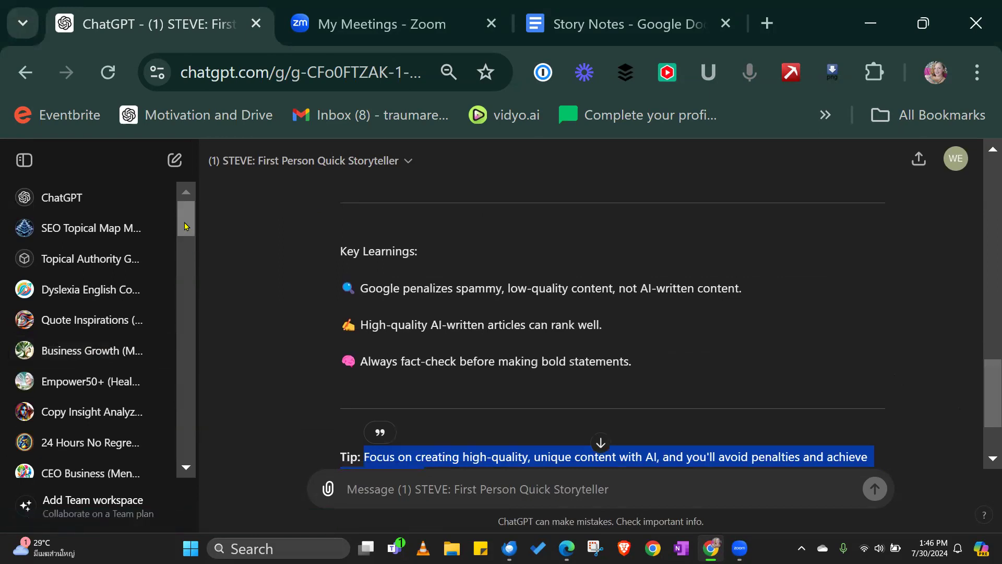
{"action": "scroll", "coordinate": [183, 244], "scroll_direction": "down", "scroll_amount": 10}
{"action": "scroll", "coordinate": [196, 309], "scroll_direction": "down", "scroll_amount": 9}
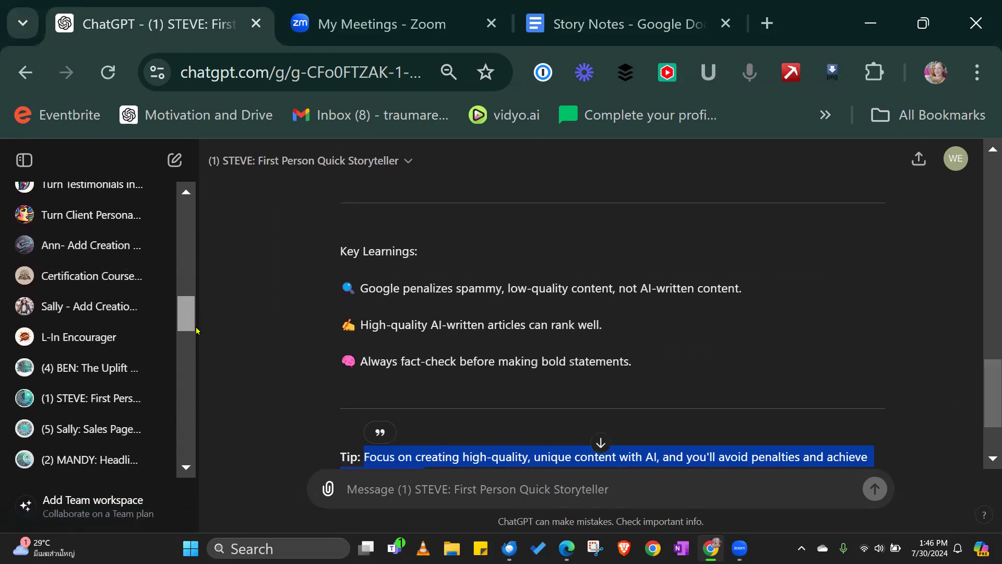
{"action": "scroll", "coordinate": [194, 329], "scroll_direction": "up", "scroll_amount": 5}
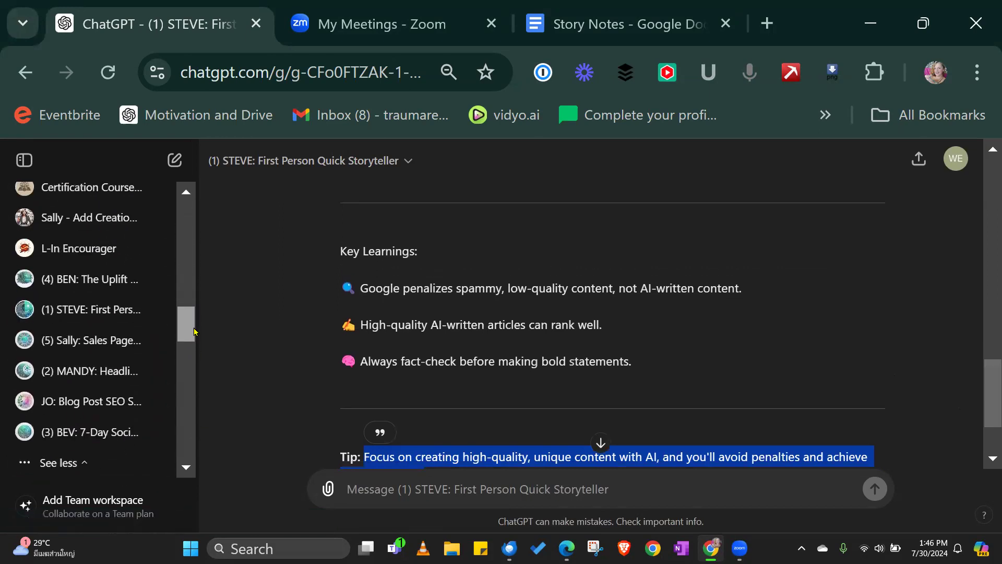
{"action": "left_click", "coordinate": [77, 370]}
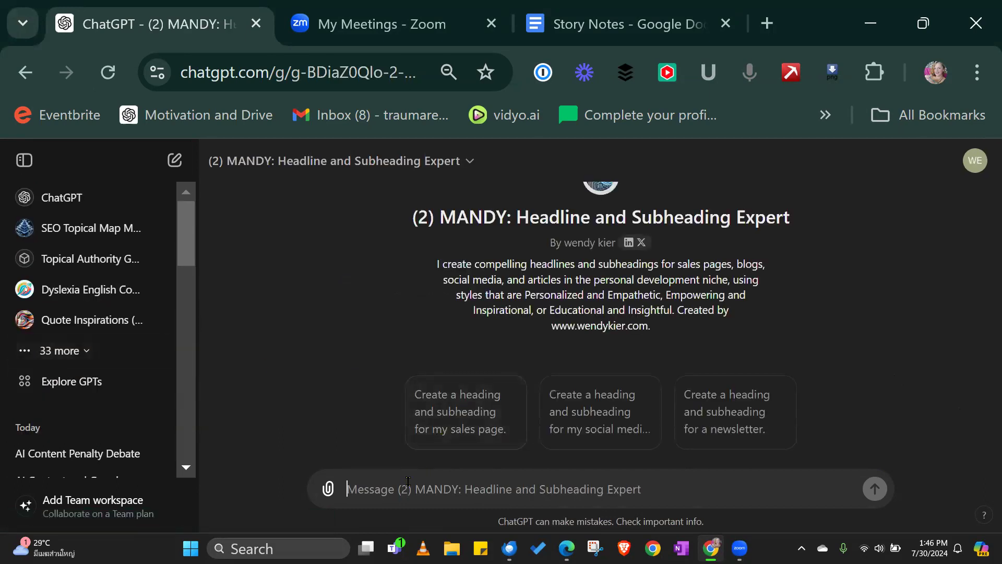
Step: Send the story to MANDY and select the Empowering and Inspirational headline and subheading
{"action": "key", "text": "ctrl+v"}
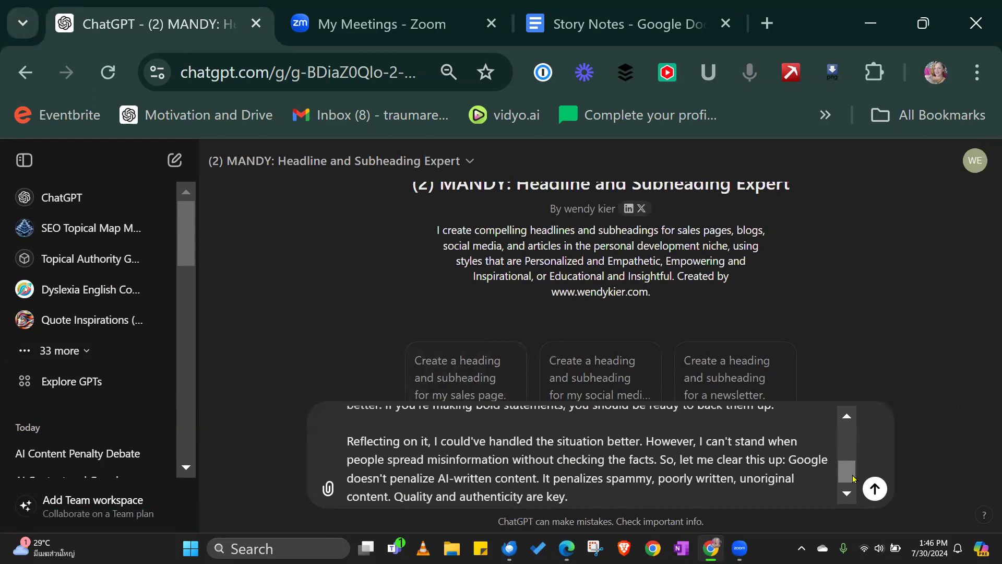
{"action": "left_click", "coordinate": [875, 495]}
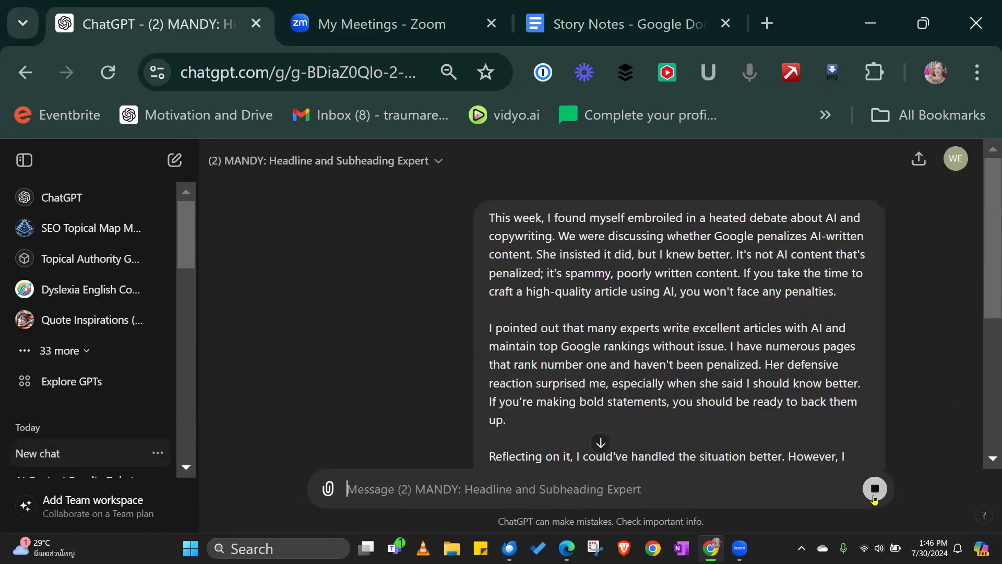
{"action": "scroll", "coordinate": [987, 283], "scroll_direction": "down", "scroll_amount": 2}
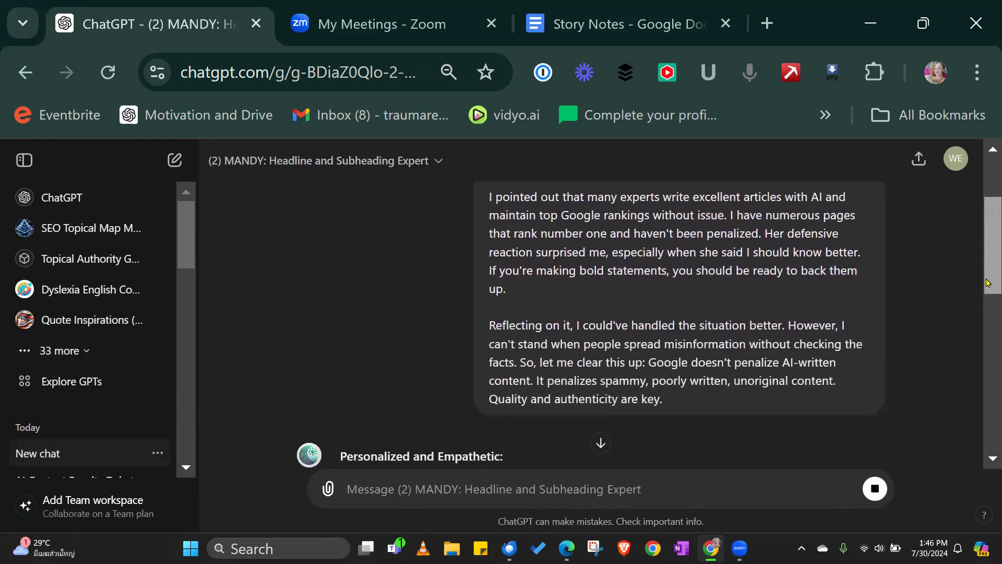
{"action": "left_click_drag", "start_coordinate": [987, 282], "coordinate": [987, 375]}
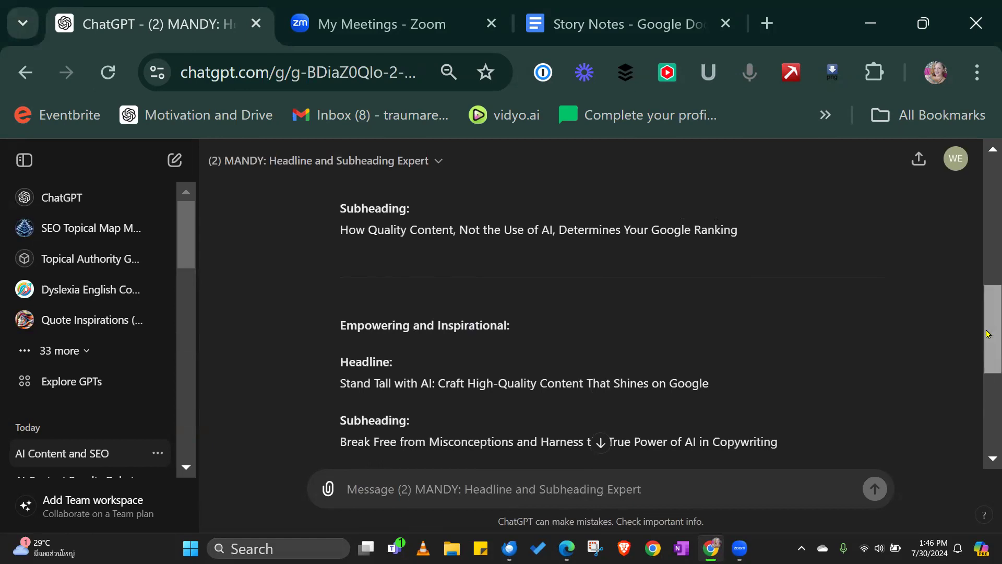
{"action": "left_click_drag", "start_coordinate": [987, 335], "coordinate": [987, 289]}
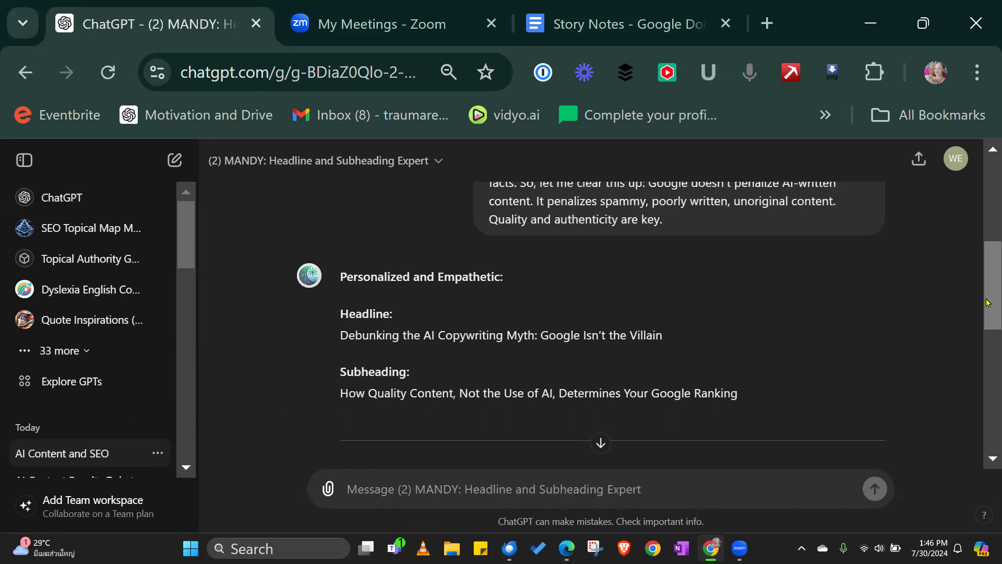
{"action": "left_click_drag", "start_coordinate": [987, 290], "coordinate": [987, 347]}
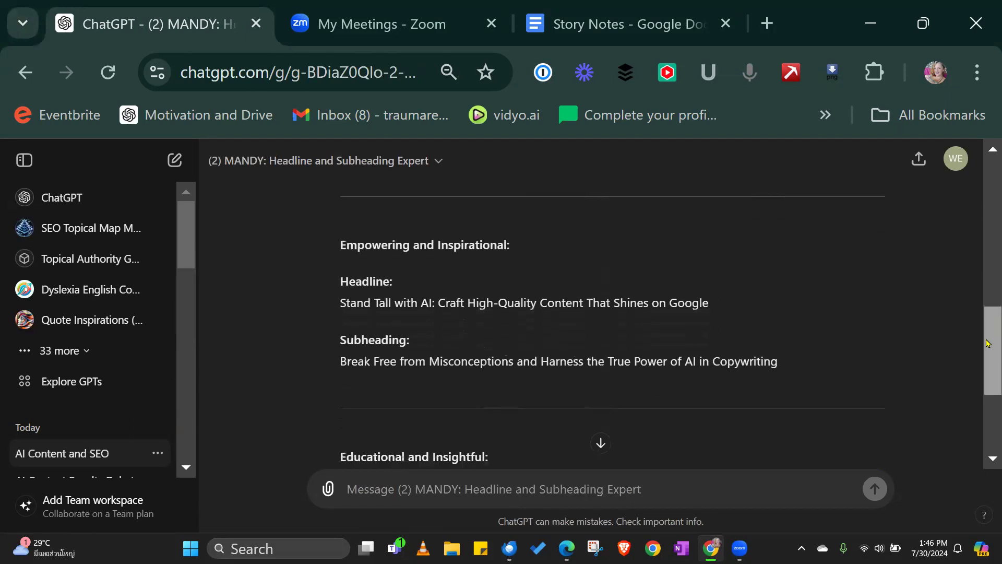
{"action": "left_click_drag", "start_coordinate": [798, 364], "coordinate": [338, 280]}
{"action": "key", "text": "ctrl+c"}
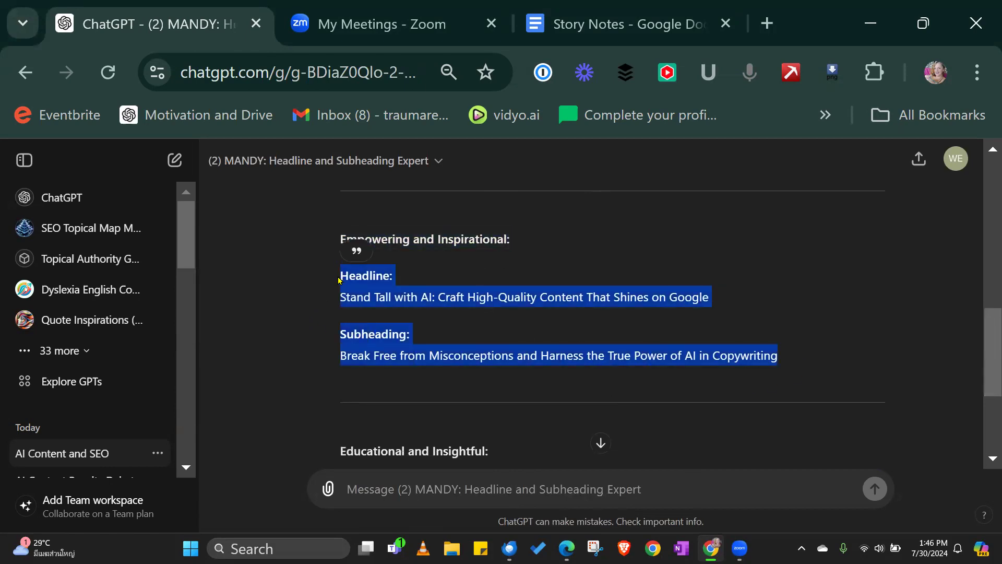
Step: Ask MANDY 'give me 10 more like this -' with the chosen headline and subheading
{"action": "left_click", "coordinate": [543, 489]}
{"action": "type", "text": "give "}
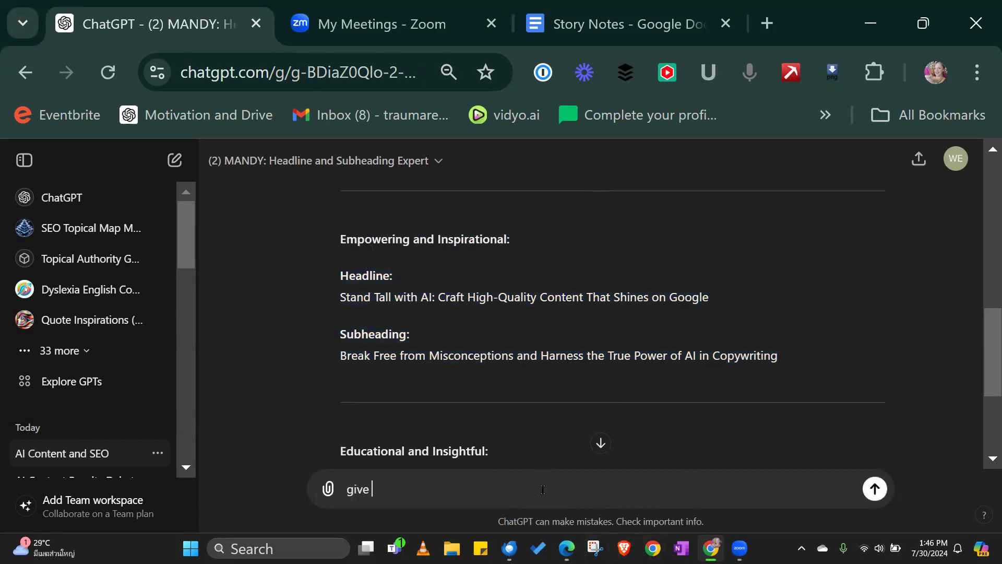
{"action": "type", "text": "me 10 more like this -"}
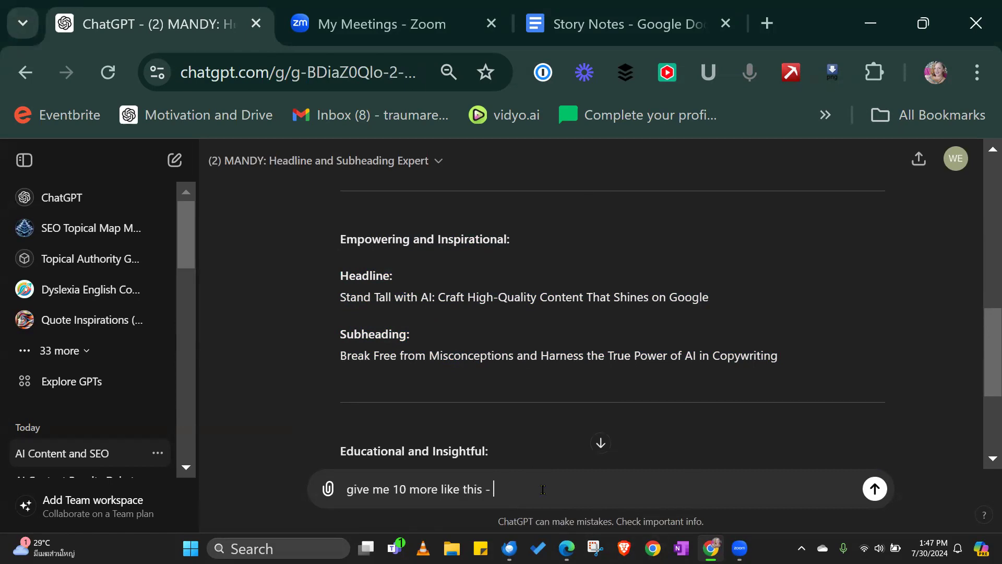
{"action": "key", "text": "ctrl+v"}
{"action": "key", "text": "Return"}
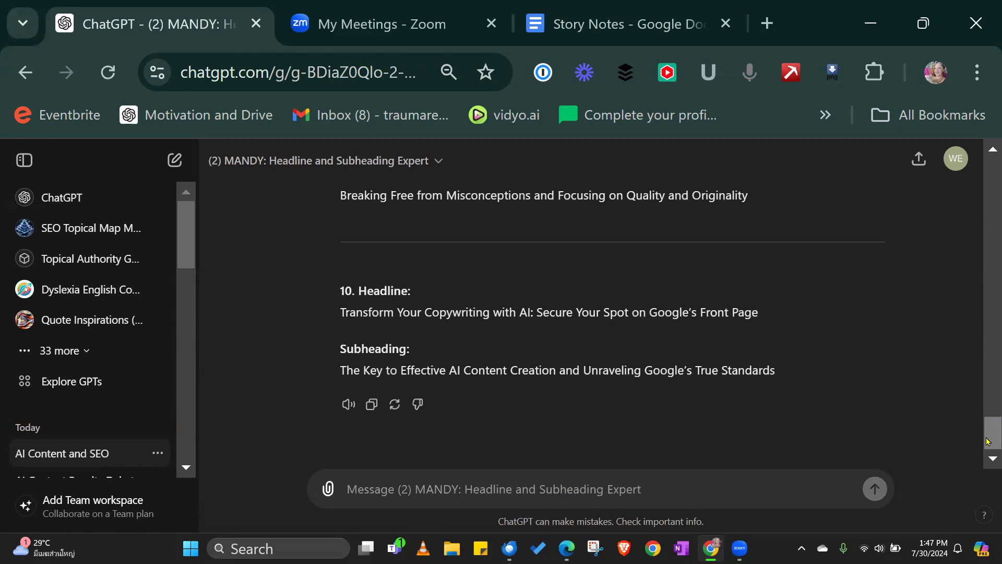
{"action": "left_click_drag", "start_coordinate": [988, 440], "coordinate": [987, 288]}
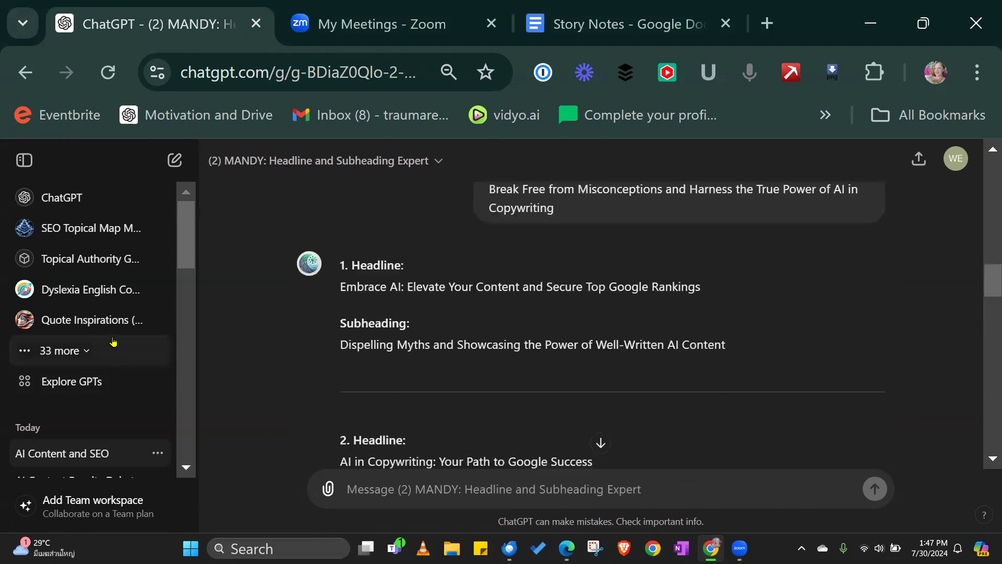
Step: Open the BEV: 7-Day Social Media Copy GPT from the full GPT list
{"action": "left_click", "coordinate": [81, 351]}
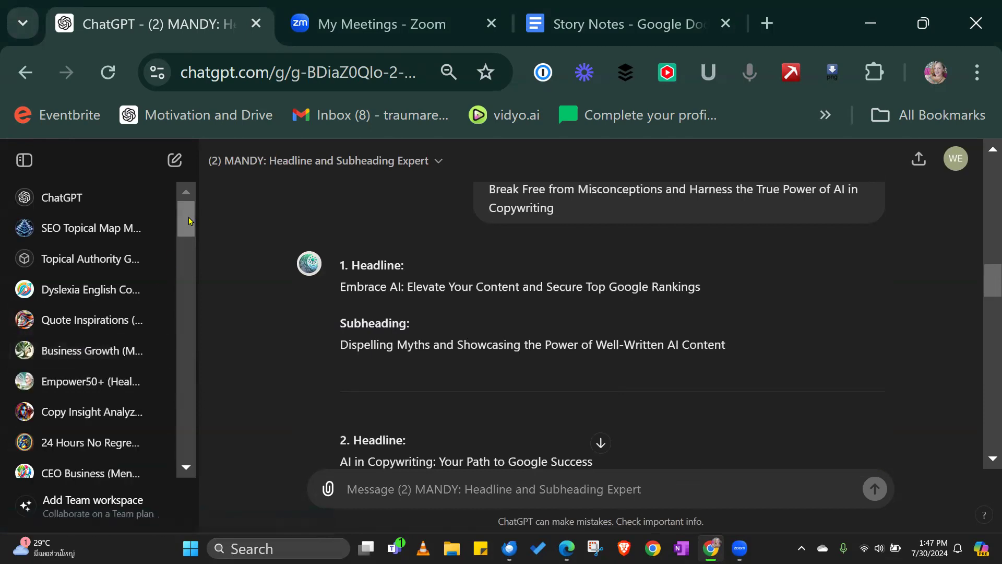
{"action": "left_click_drag", "start_coordinate": [189, 217], "coordinate": [200, 331]}
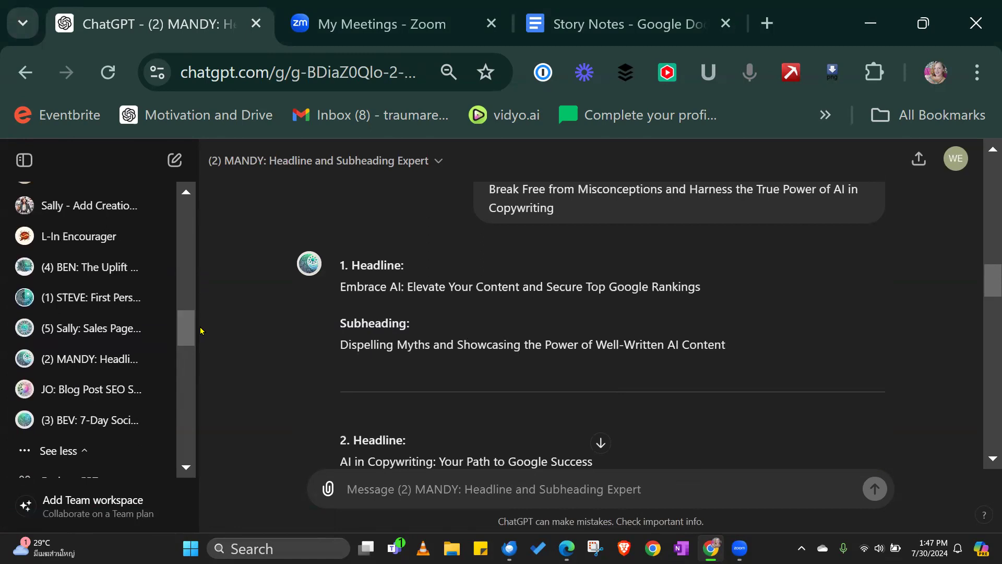
{"action": "left_click", "coordinate": [112, 418]}
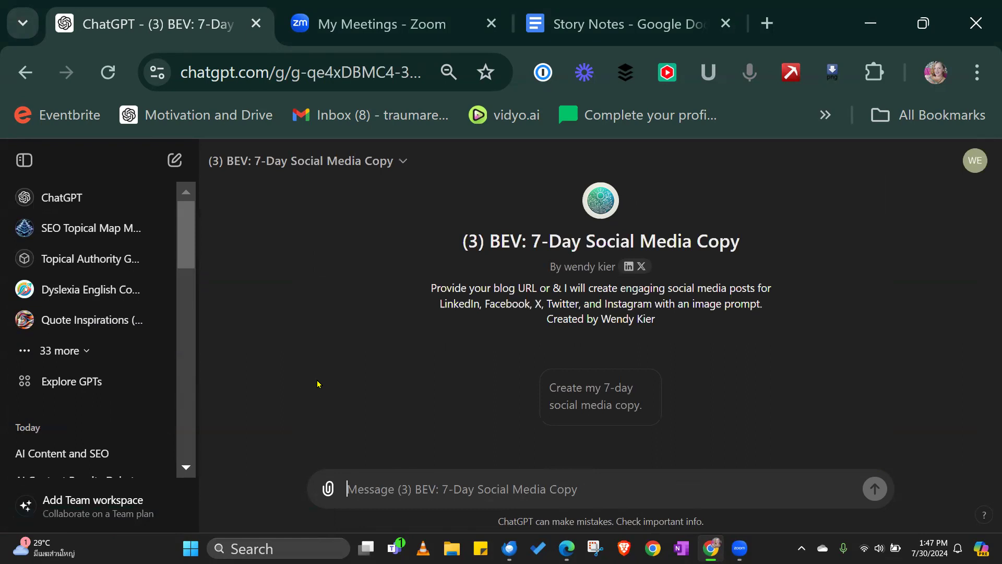
Step: Paste the chosen headline into BEV's message box and browse the full GPT list
{"action": "key", "text": "ctrl+v"}
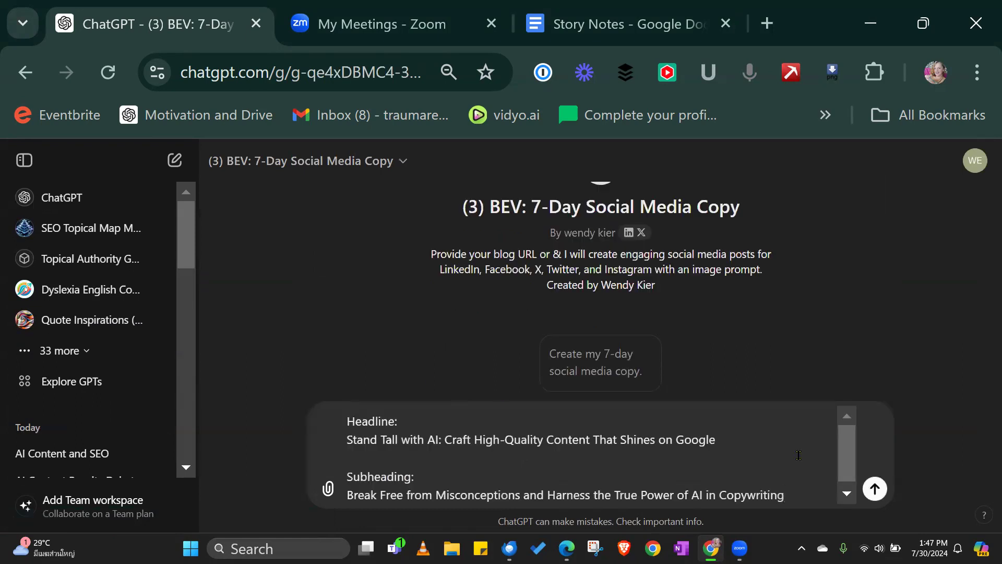
{"action": "left_click", "coordinate": [59, 350]}
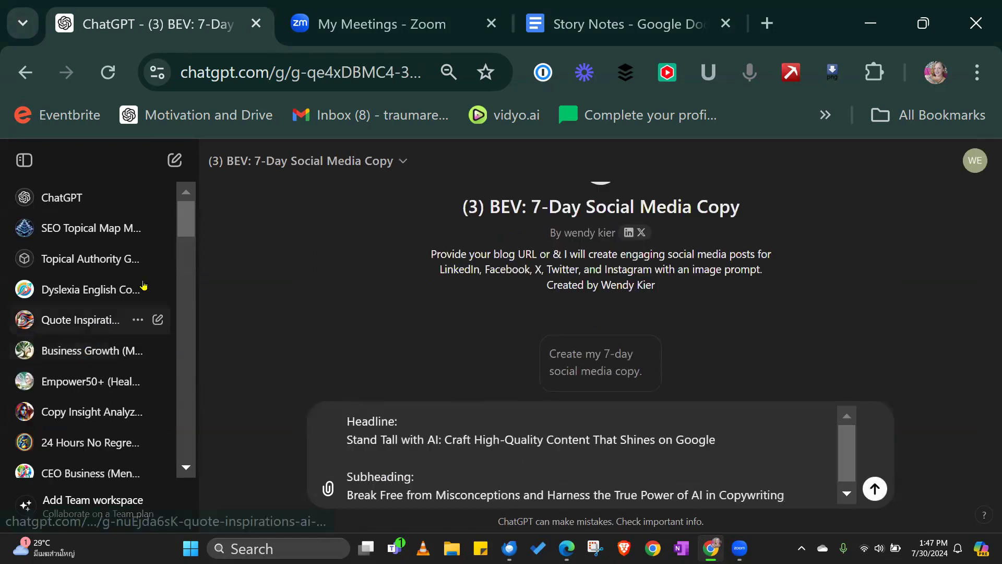
{"action": "scroll", "coordinate": [185, 245], "scroll_direction": "down", "scroll_amount": 2}
{"action": "left_click_drag", "start_coordinate": [185, 246], "coordinate": [184, 345]}
{"action": "scroll", "coordinate": [183, 346], "scroll_direction": "down", "scroll_amount": 2}
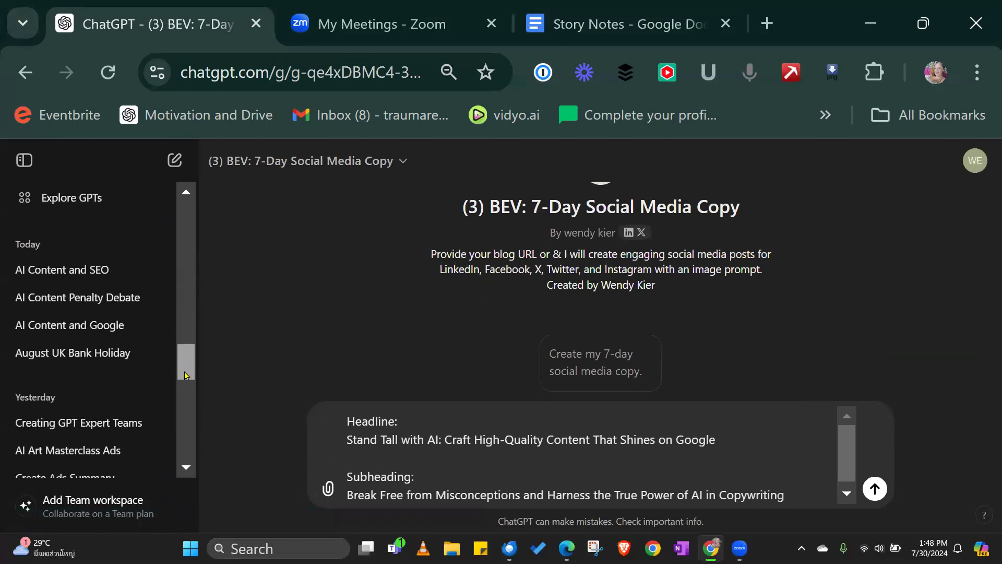
Step: Return to the AI Content Penalty Debate chat and select the story from 'This week,' onward
{"action": "left_click", "coordinate": [84, 272]}
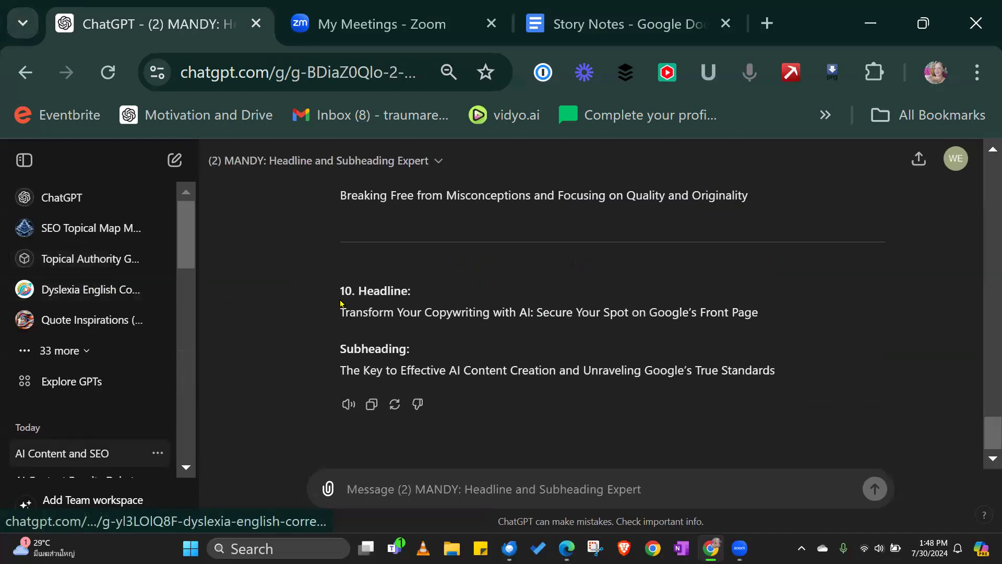
{"action": "scroll", "coordinate": [188, 237], "scroll_direction": "down", "scroll_amount": 3}
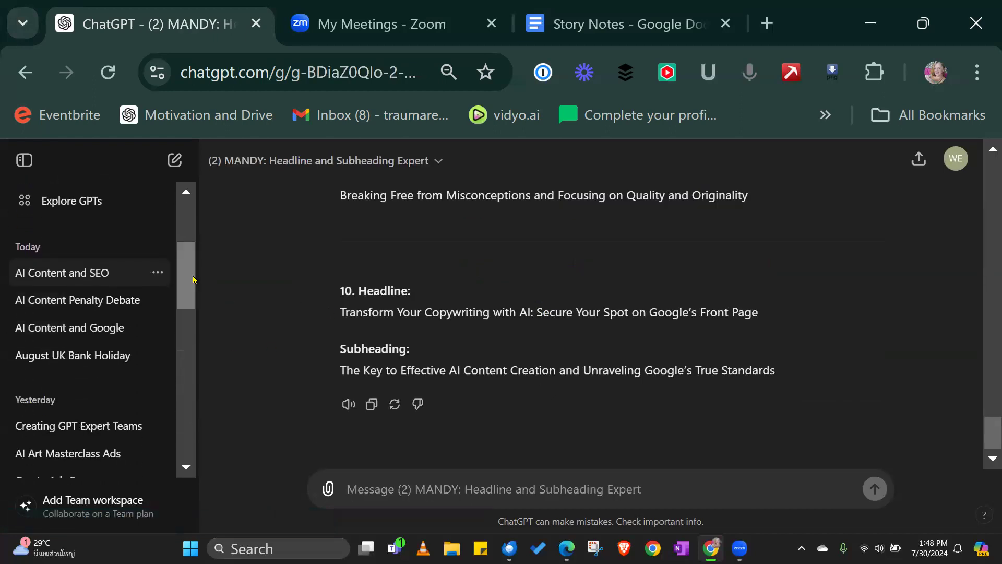
{"action": "left_click", "coordinate": [101, 302]}
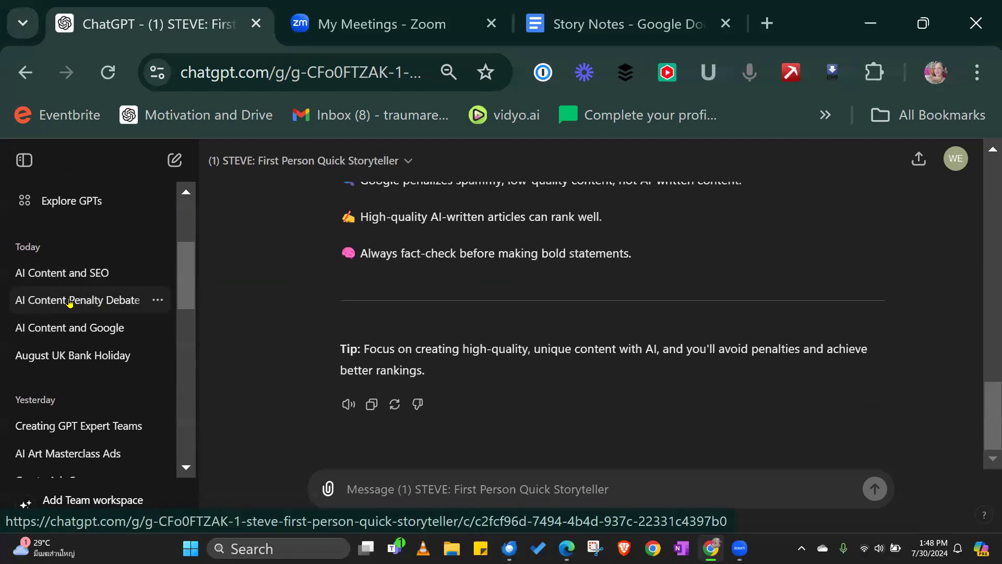
{"action": "left_click_drag", "start_coordinate": [991, 418], "coordinate": [988, 353]}
{"action": "left_click_drag", "start_coordinate": [368, 373], "coordinate": [347, 229]}
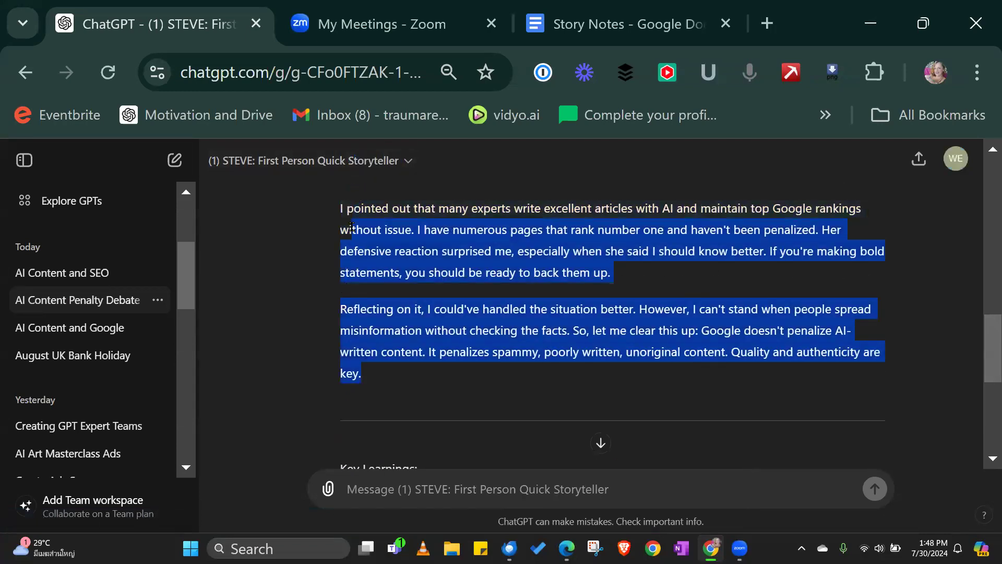
{"action": "left_click_drag", "start_coordinate": [988, 332], "coordinate": [987, 376]}
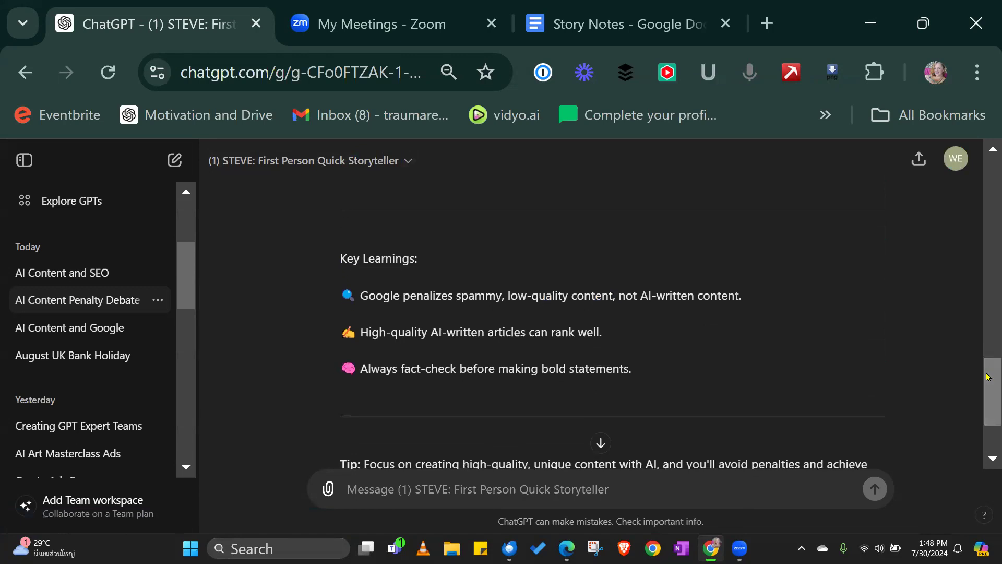
{"action": "scroll", "coordinate": [627, 344], "scroll_direction": "down", "scroll_amount": 2}
{"action": "left_click_drag", "start_coordinate": [435, 380], "coordinate": [339, 291]}
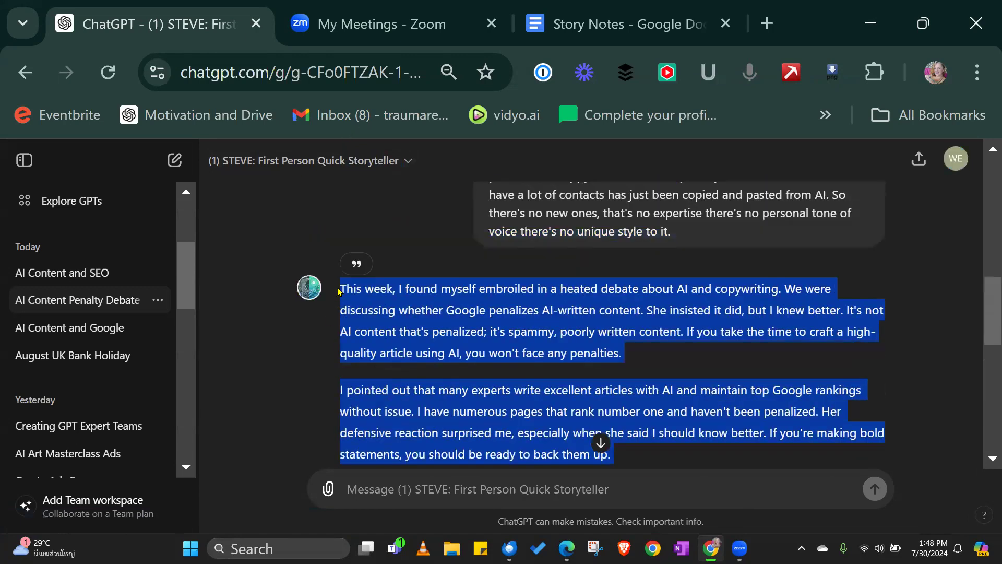
Step: Reopen the 7-Day Social Media Copy GPT and paste the copied text
{"action": "left_click_drag", "start_coordinate": [191, 253], "coordinate": [191, 283]}
{"action": "scroll", "coordinate": [87, 313], "scroll_direction": "up", "scroll_amount": 4}
{"action": "scroll", "coordinate": [85, 308], "scroll_direction": "down", "scroll_amount": 1}
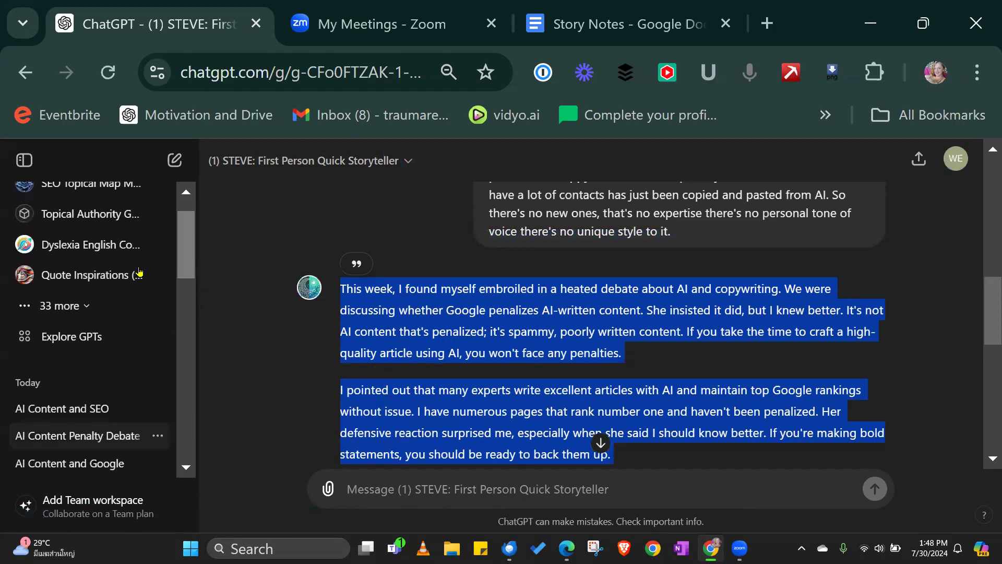
{"action": "left_click", "coordinate": [85, 307]}
{"action": "scroll", "coordinate": [195, 288], "scroll_direction": "down", "scroll_amount": 6}
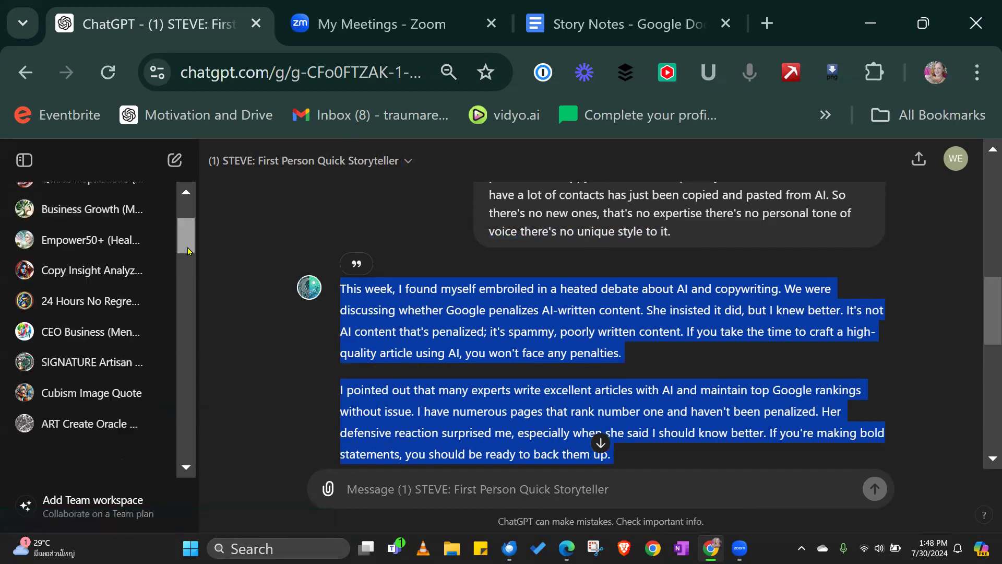
{"action": "left_click_drag", "start_coordinate": [196, 288], "coordinate": [191, 343]}
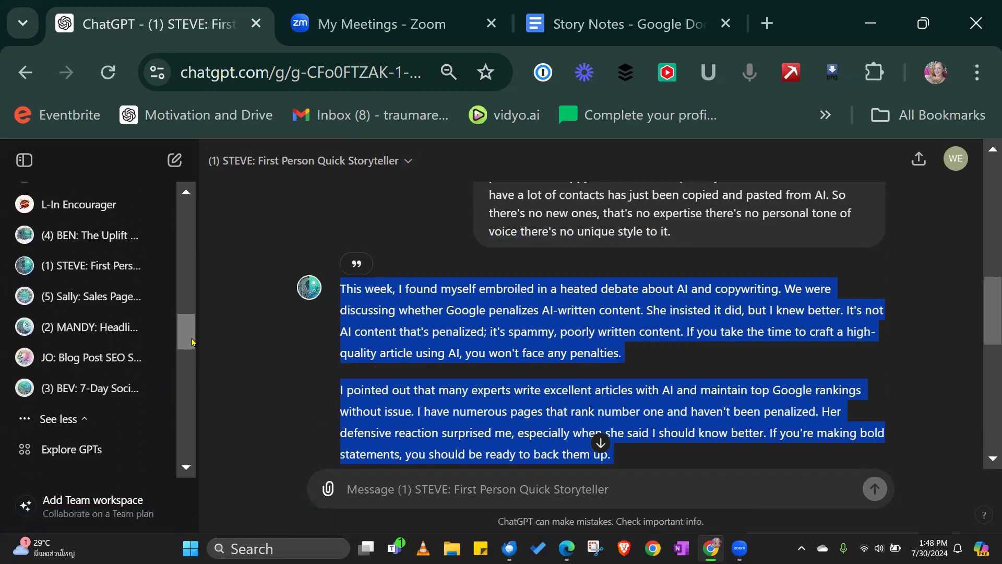
{"action": "left_click", "coordinate": [93, 391]}
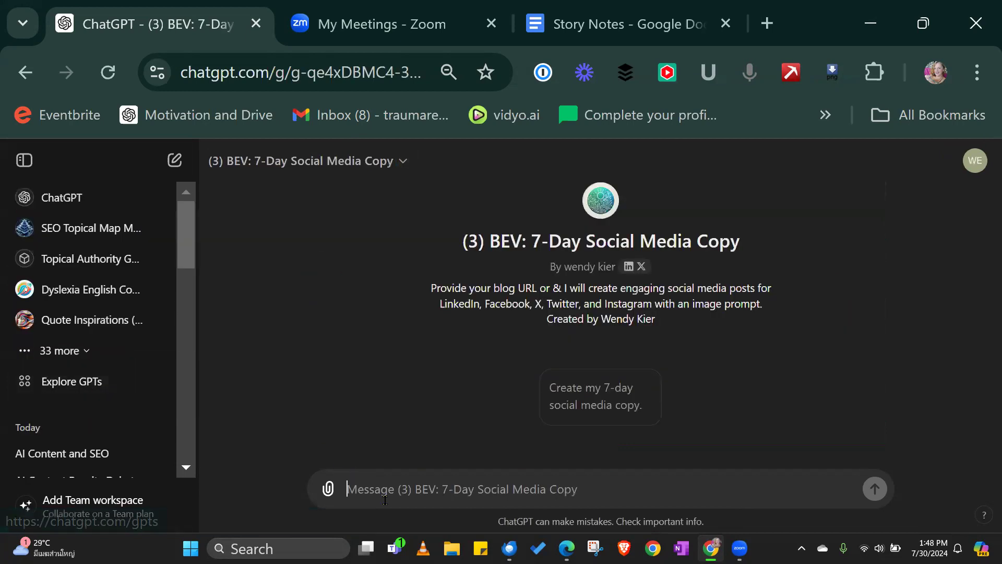
{"action": "key", "text": "ctrl+v"}
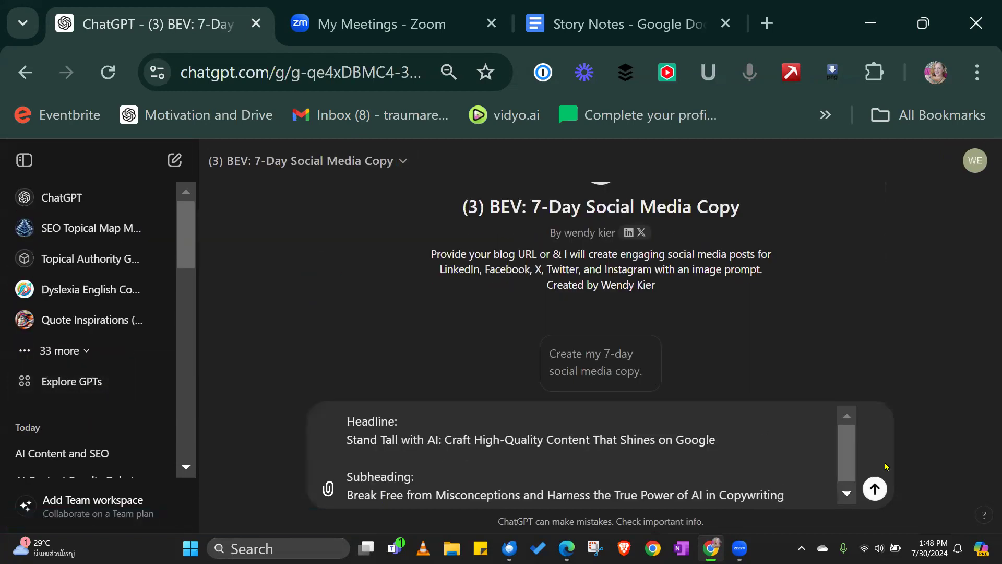
Step: Open the AI Content and Google chat and copy the storyteller's full reply
{"action": "left_click_drag", "start_coordinate": [851, 452], "coordinate": [851, 476]}
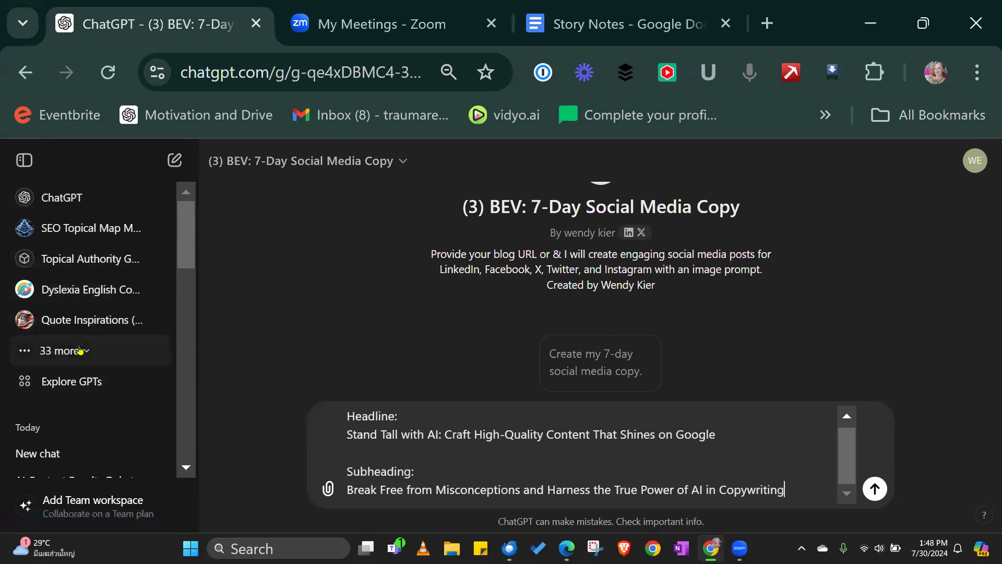
{"action": "left_click_drag", "start_coordinate": [189, 223], "coordinate": [197, 275]}
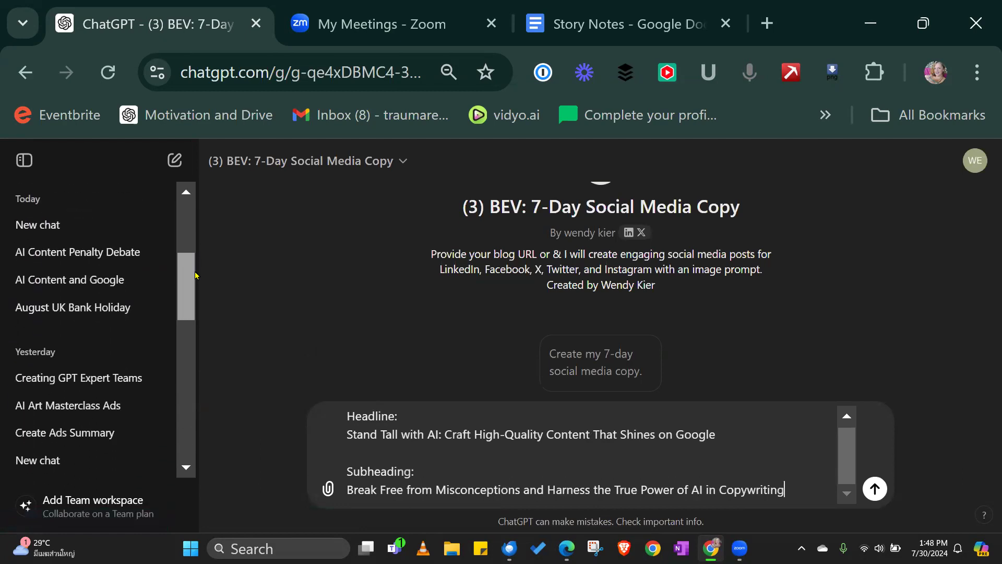
{"action": "left_click", "coordinate": [106, 282]}
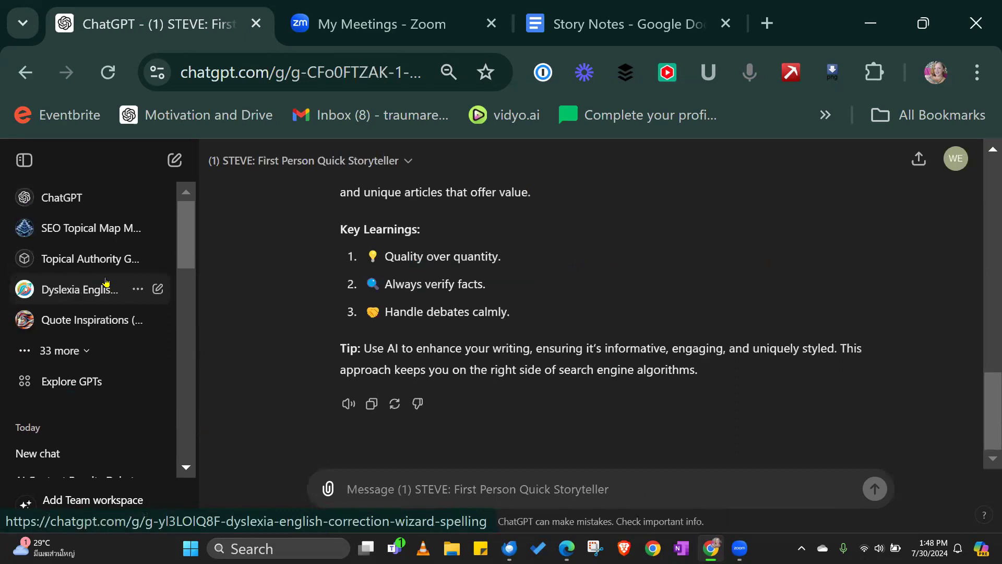
{"action": "left_click", "coordinate": [369, 407]}
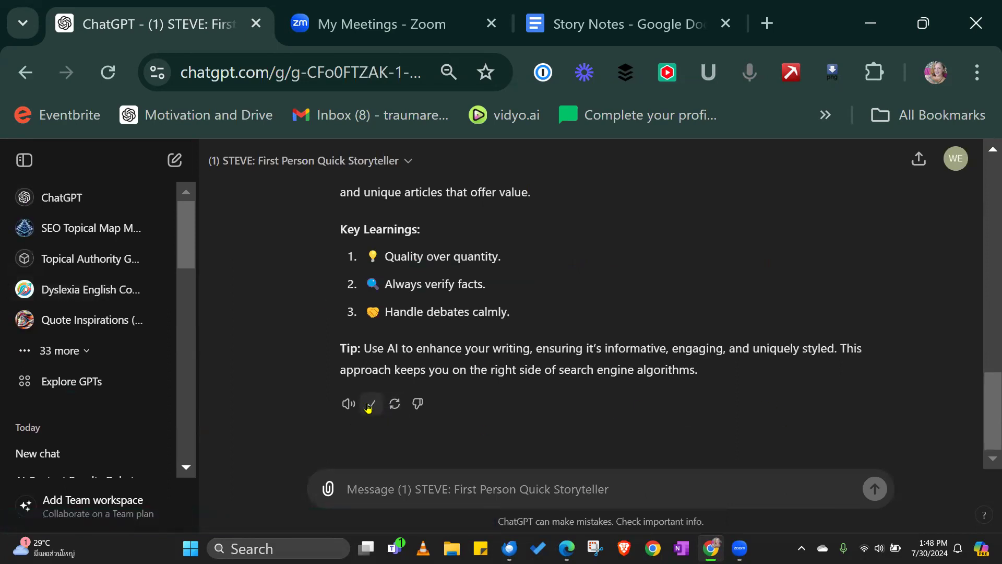
Step: Expand the custom GPT list and scroll down toward BEV
{"action": "left_click_drag", "start_coordinate": [187, 239], "coordinate": [186, 284]}
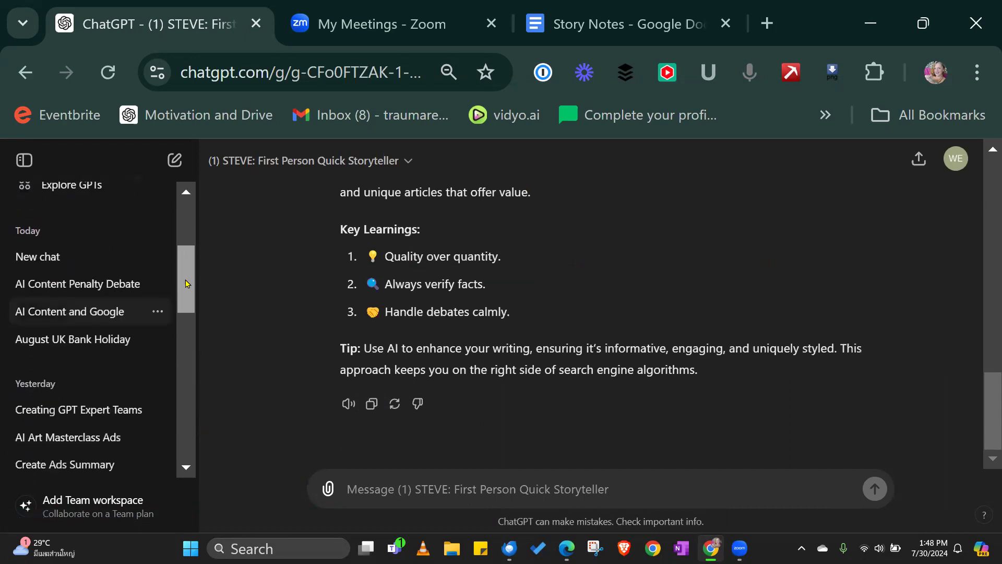
{"action": "scroll", "coordinate": [187, 284], "scroll_direction": "up", "scroll_amount": 2}
{"action": "scroll", "coordinate": [189, 284], "scroll_direction": "down", "scroll_amount": 2}
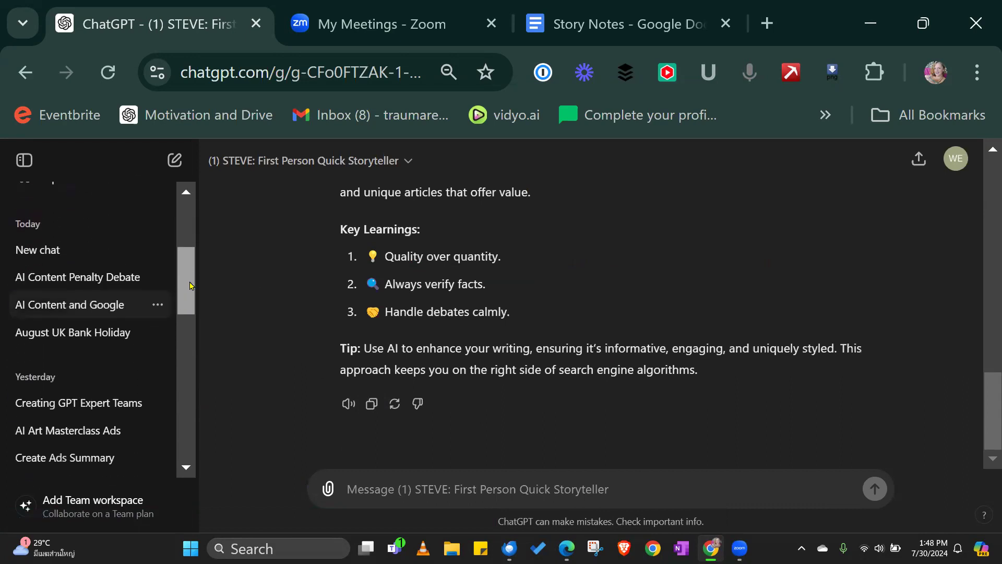
{"action": "scroll", "coordinate": [165, 255], "scroll_direction": "up", "scroll_amount": 2}
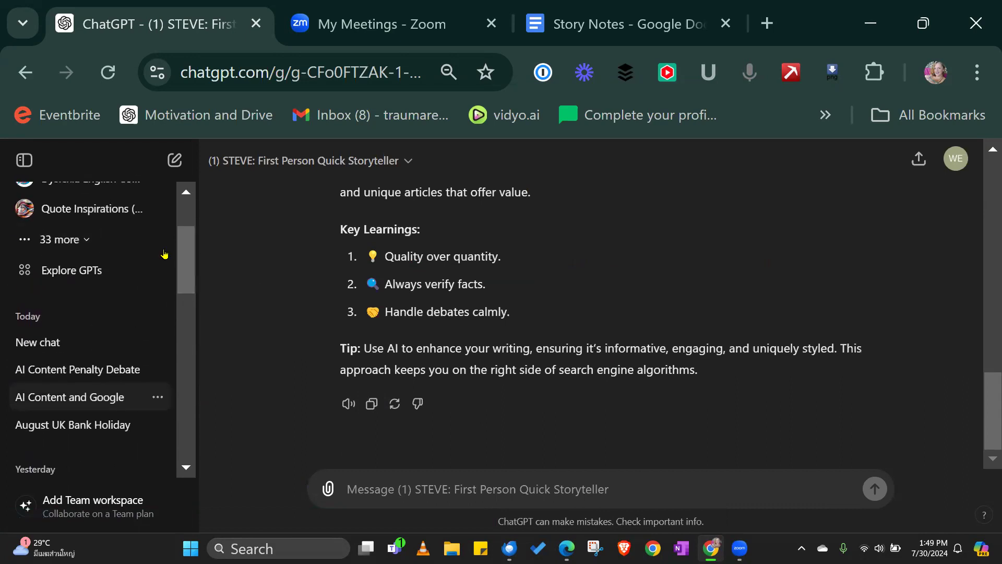
{"action": "left_click", "coordinate": [86, 240]}
{"action": "left_click_drag", "start_coordinate": [187, 235], "coordinate": [206, 308]}
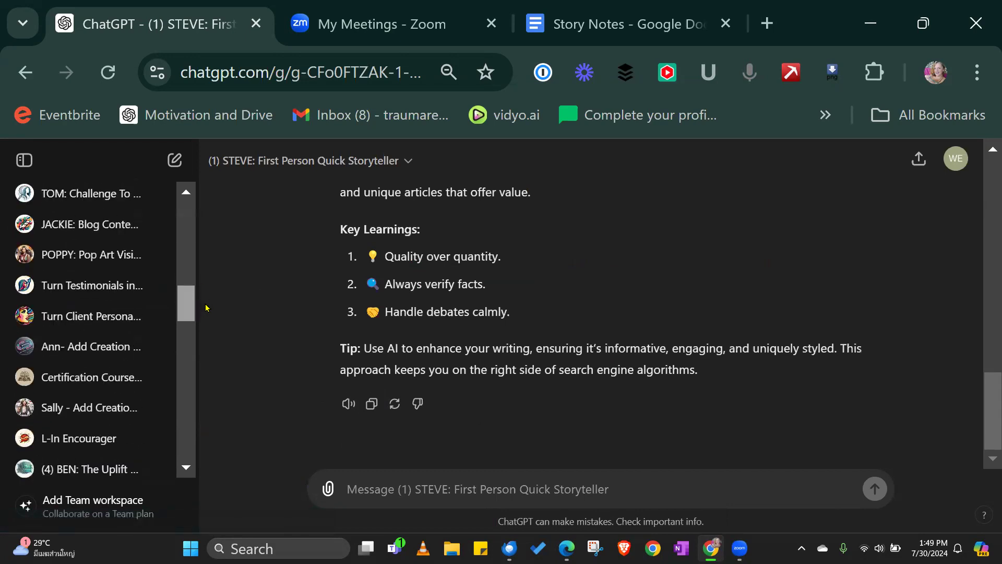
{"action": "scroll", "coordinate": [157, 298], "scroll_direction": "down", "scroll_amount": 6}
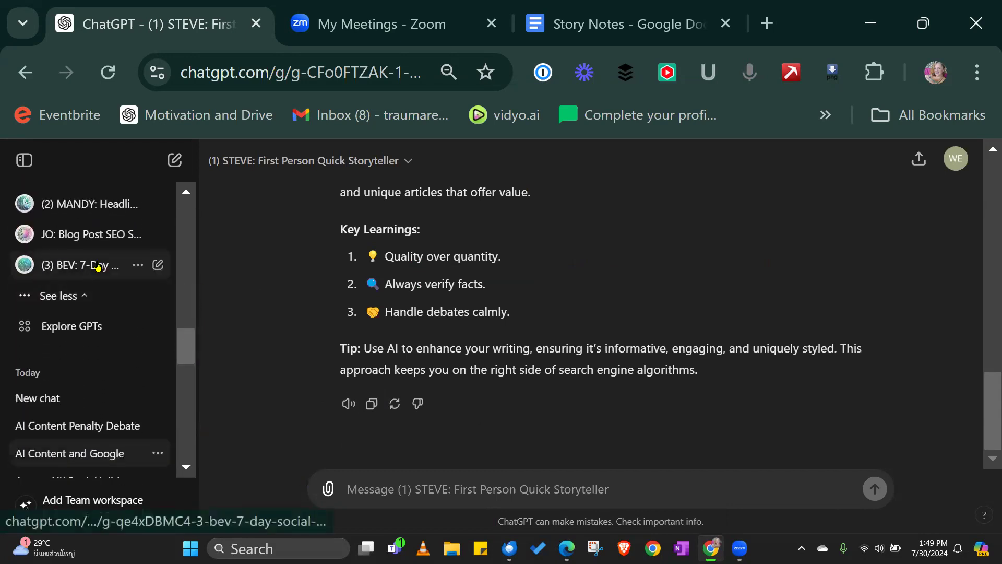
Step: Send the story to BEV and review the Day 1 LinkedIn, Facebook, X/Twitter and Instagram posts
{"action": "left_click", "coordinate": [98, 266]}
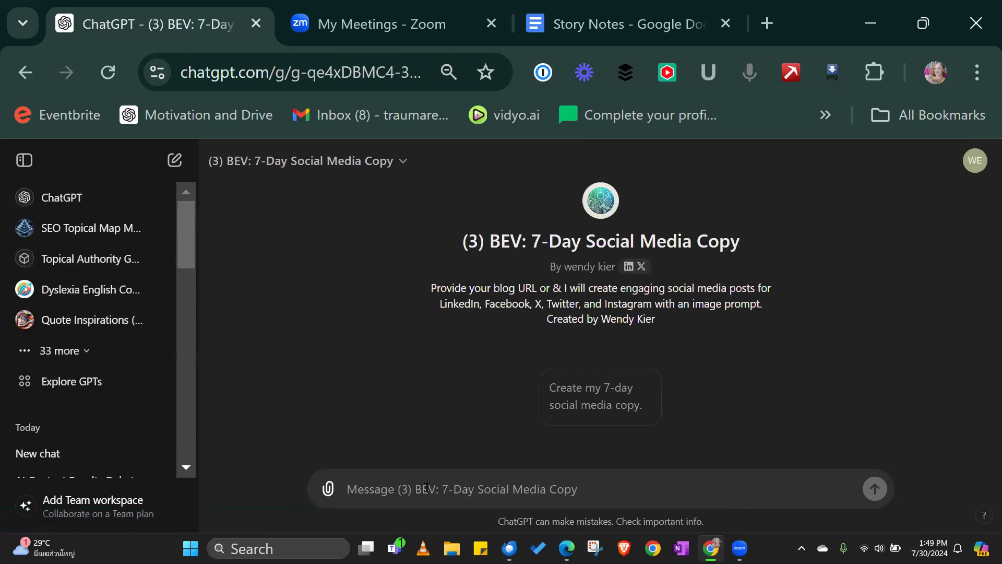
{"action": "key", "text": "ctrl+v"}
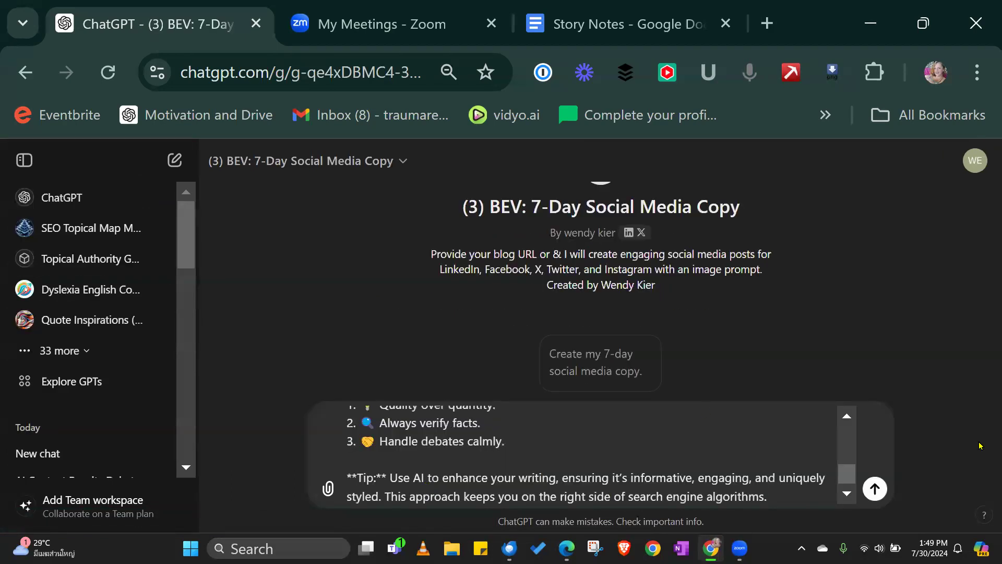
{"action": "left_click", "coordinate": [875, 488]}
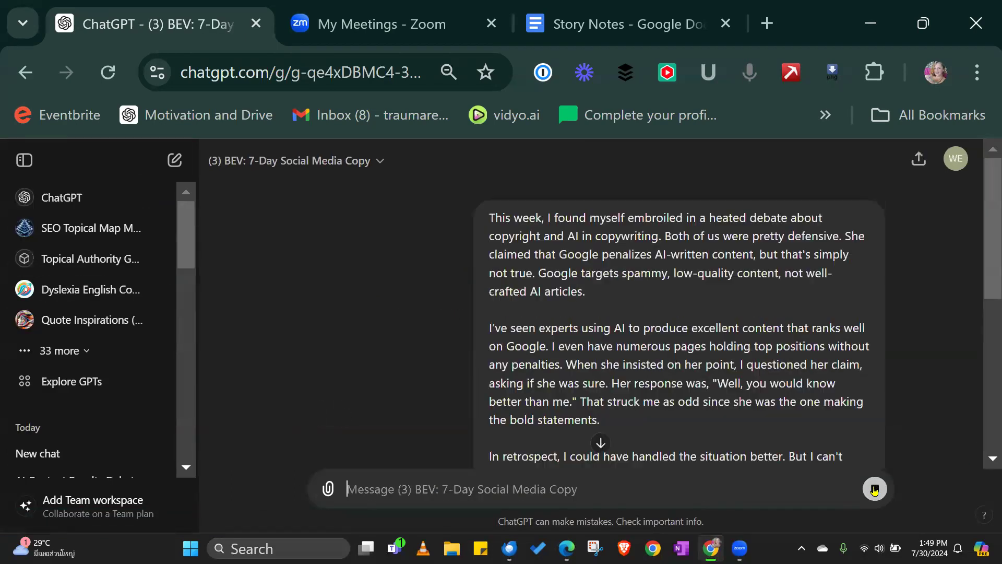
{"action": "scroll", "coordinate": [988, 457], "scroll_direction": "down", "scroll_amount": 6}
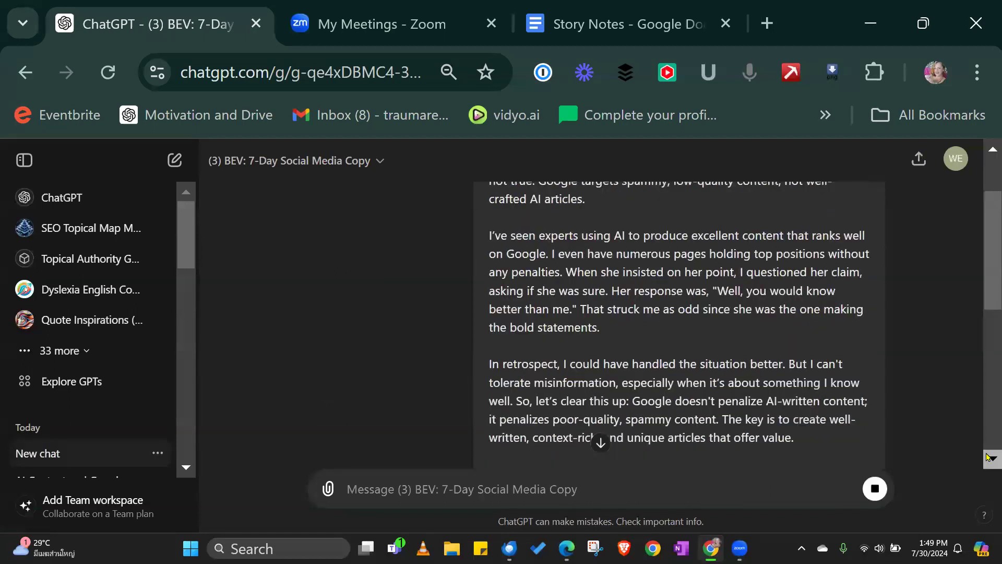
{"action": "scroll", "coordinate": [988, 457], "scroll_direction": "down", "scroll_amount": 4}
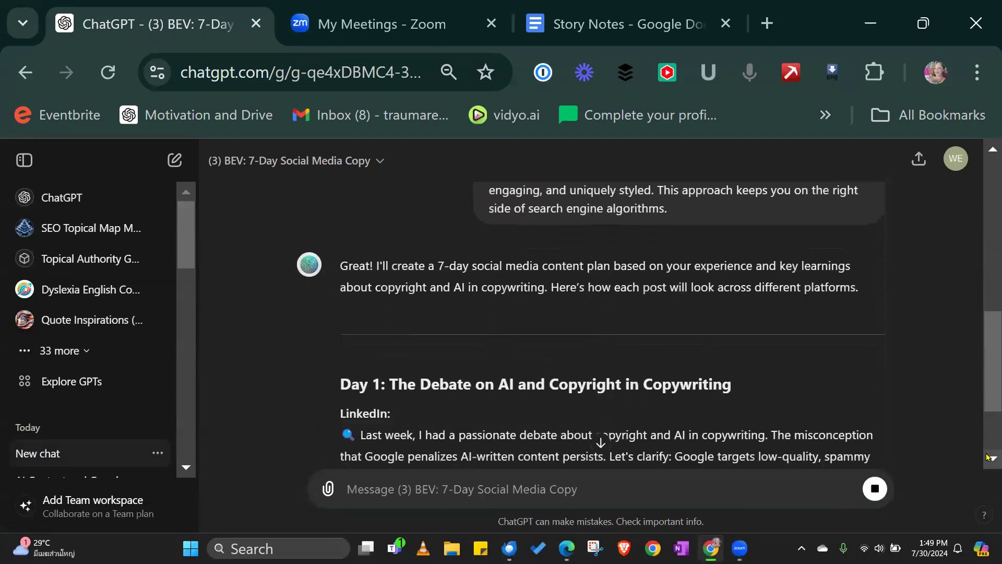
{"action": "scroll", "coordinate": [988, 457], "scroll_direction": "down", "scroll_amount": 3}
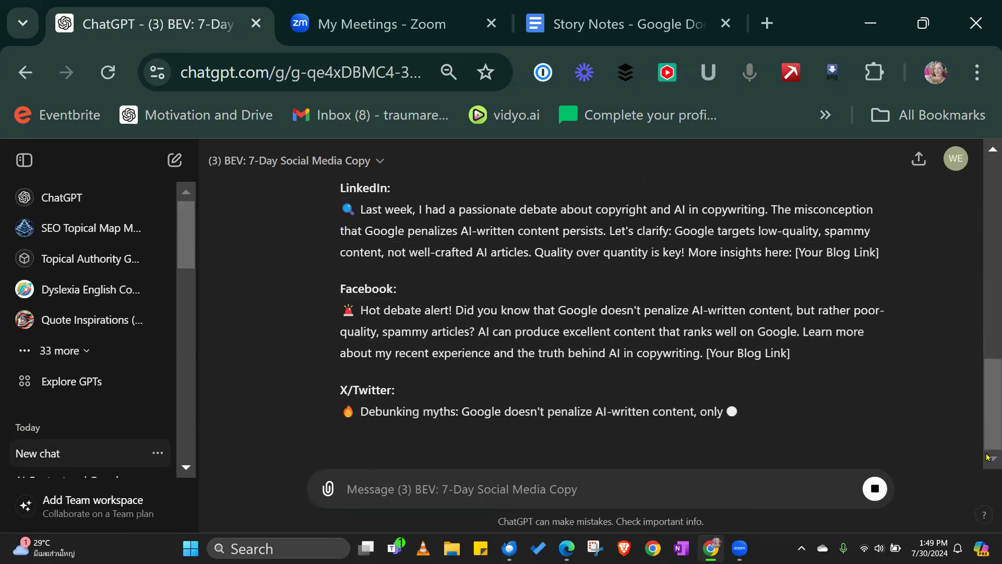
{"action": "scroll", "coordinate": [988, 457], "scroll_direction": "down", "scroll_amount": 2}
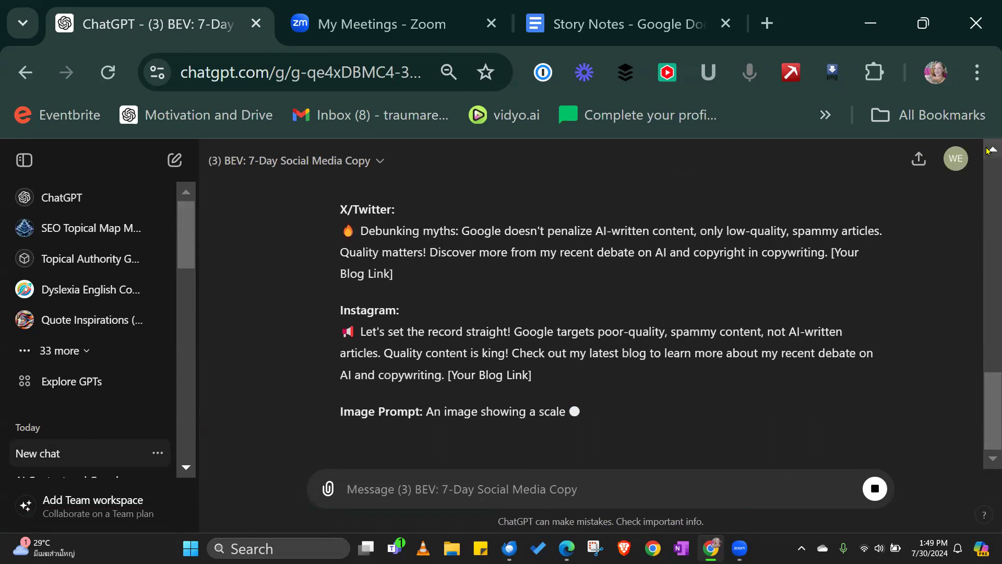
{"action": "scroll", "coordinate": [988, 151], "scroll_direction": "up", "scroll_amount": 3}
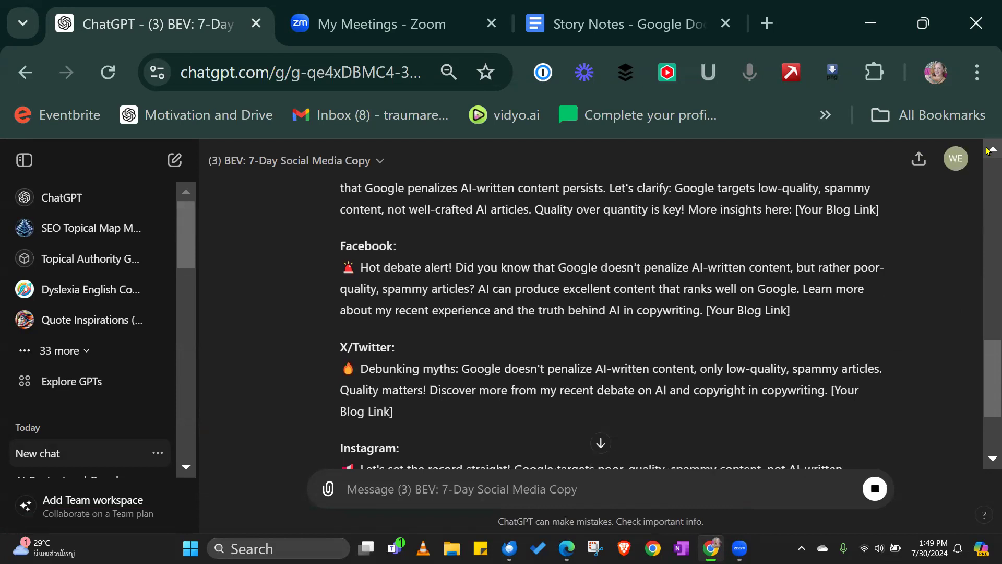
{"action": "scroll", "coordinate": [988, 151], "scroll_direction": "up", "scroll_amount": 2}
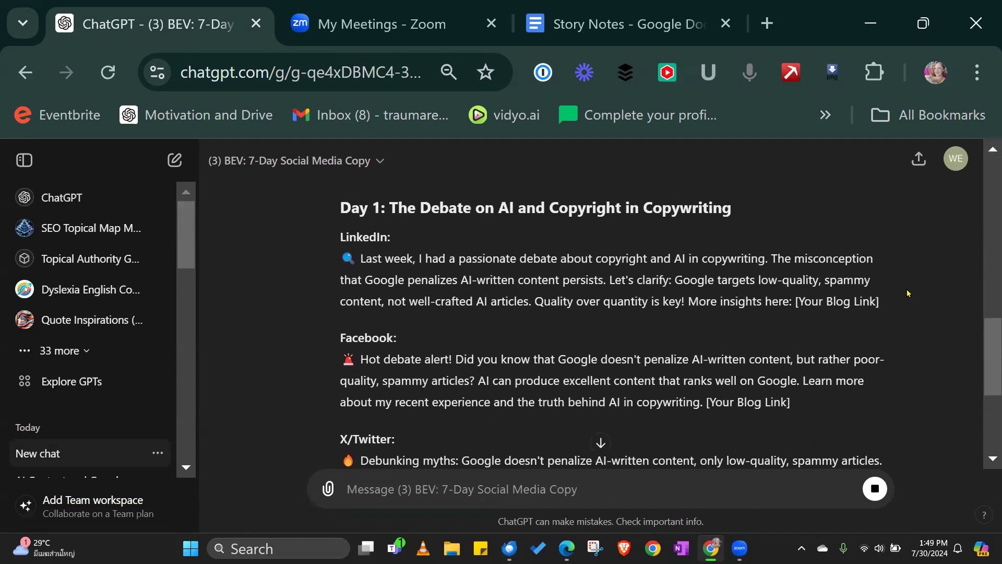
{"action": "scroll", "coordinate": [741, 299], "scroll_direction": "up", "scroll_amount": 4}
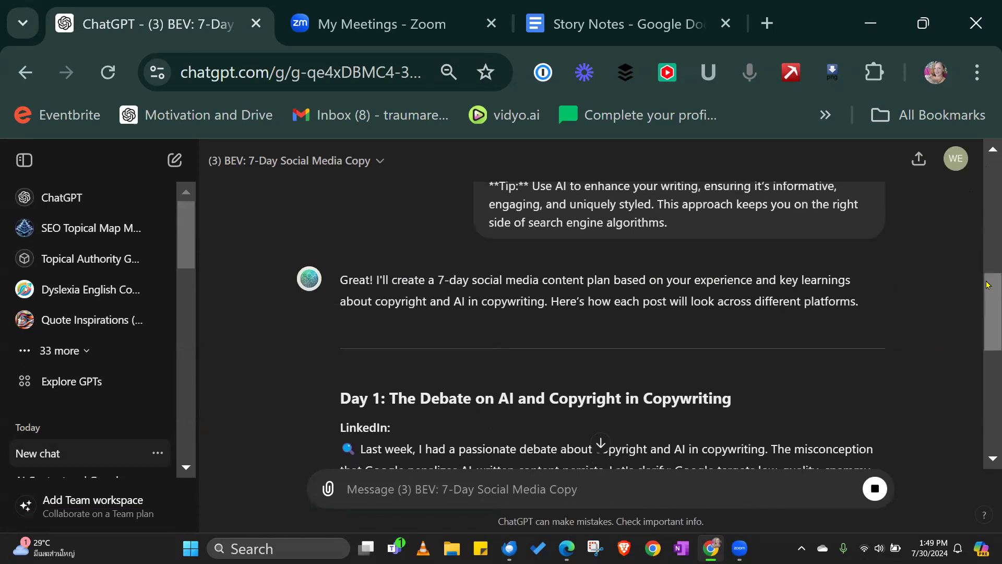
{"action": "scroll", "coordinate": [988, 285], "scroll_direction": "down", "scroll_amount": 4}
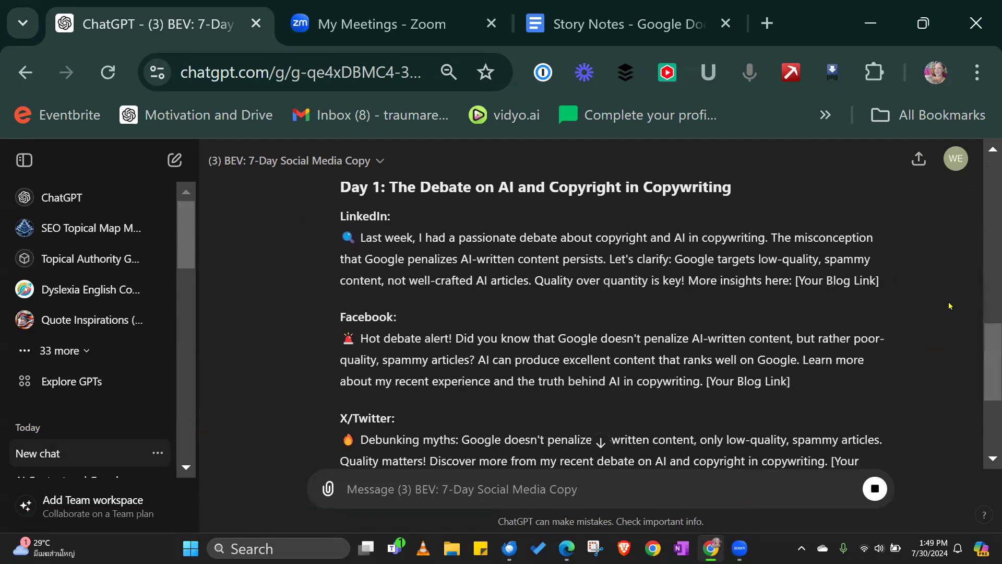
{"action": "left_click_drag", "start_coordinate": [988, 350], "coordinate": [988, 399]}
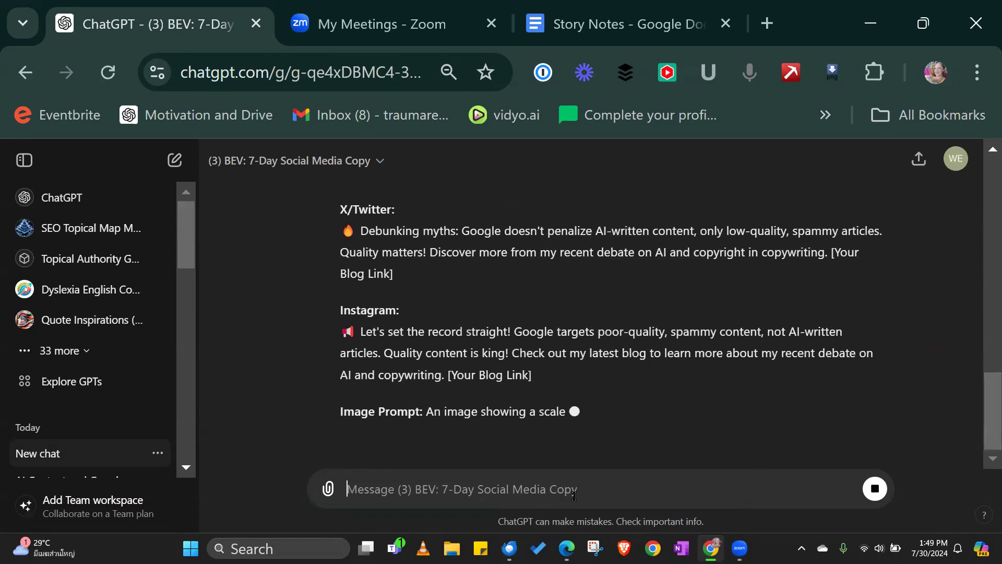
Step: Ask BEV to continue, stopping the unfinished reply, and review Day 1: Quality Content Over AI Myths
{"action": "type", "text": "continiue"}
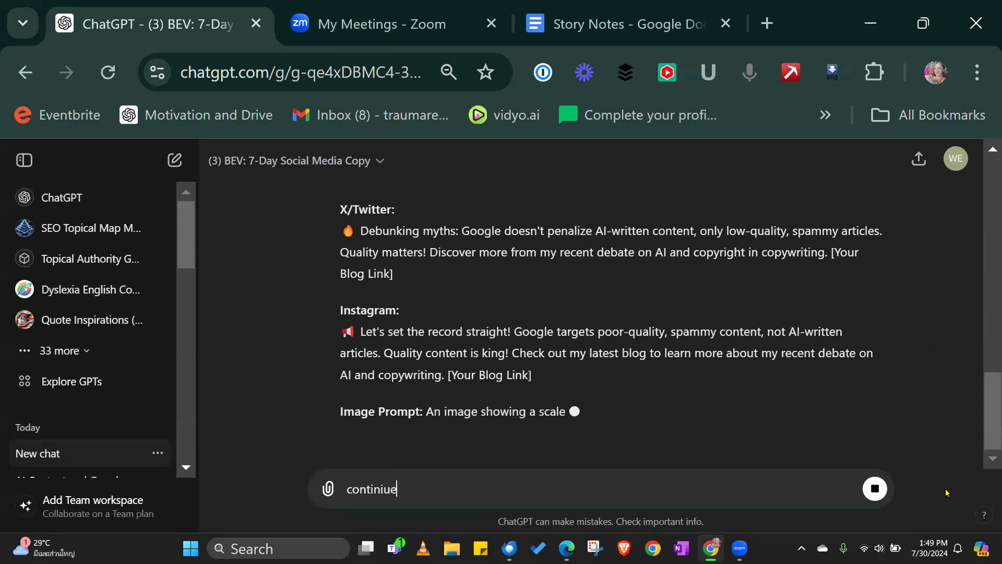
{"action": "left_click", "coordinate": [876, 488]}
{"action": "left_click", "coordinate": [875, 489]}
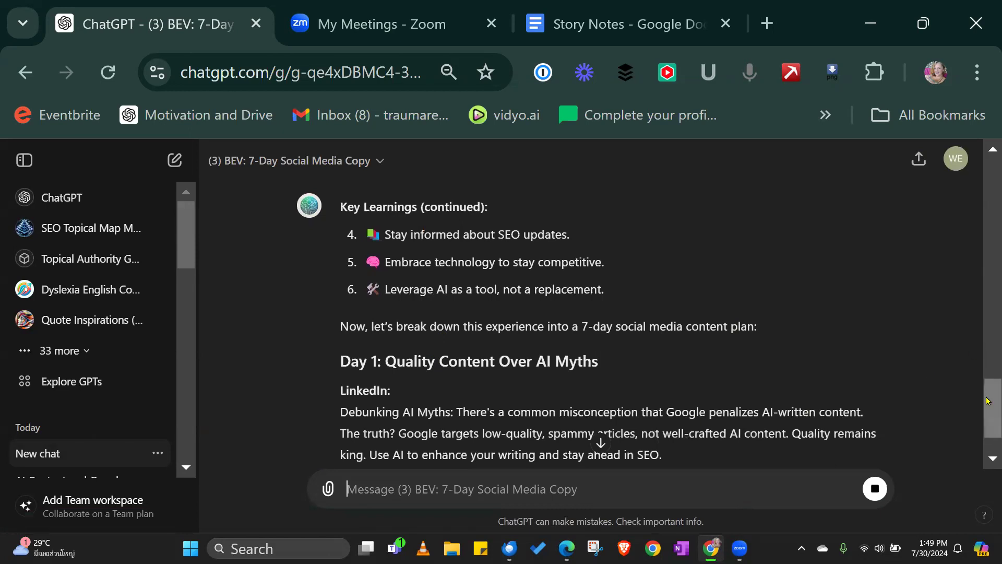
{"action": "scroll", "coordinate": [988, 417], "scroll_direction": "down", "scroll_amount": 3}
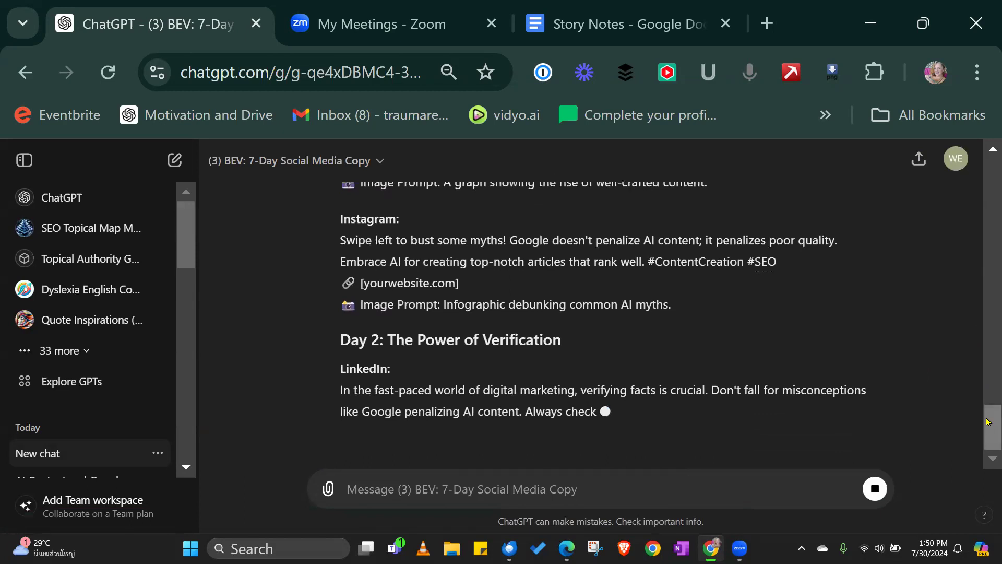
{"action": "left_click_drag", "start_coordinate": [987, 421], "coordinate": [987, 162]}
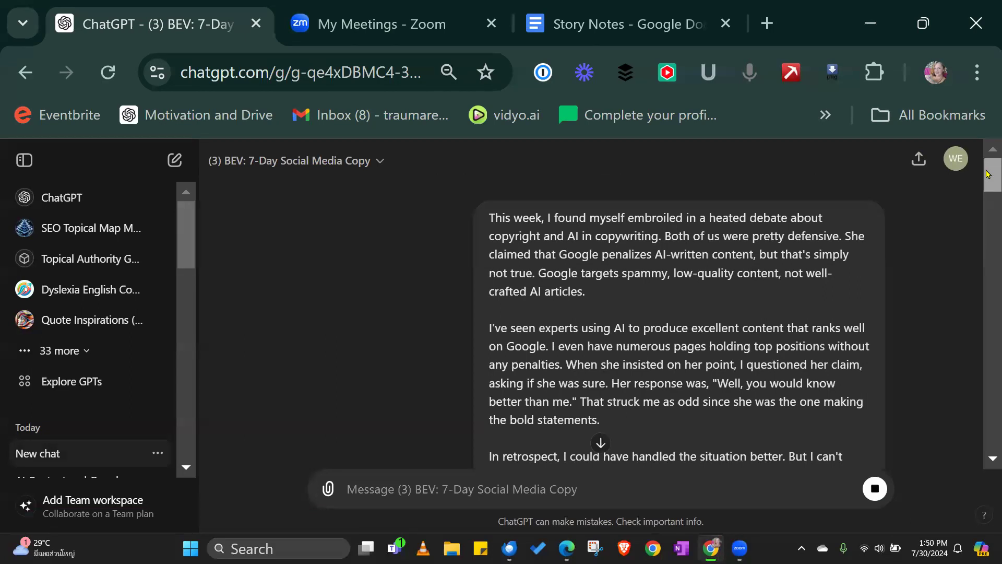
{"action": "left_click_drag", "start_coordinate": [988, 174], "coordinate": [988, 324]}
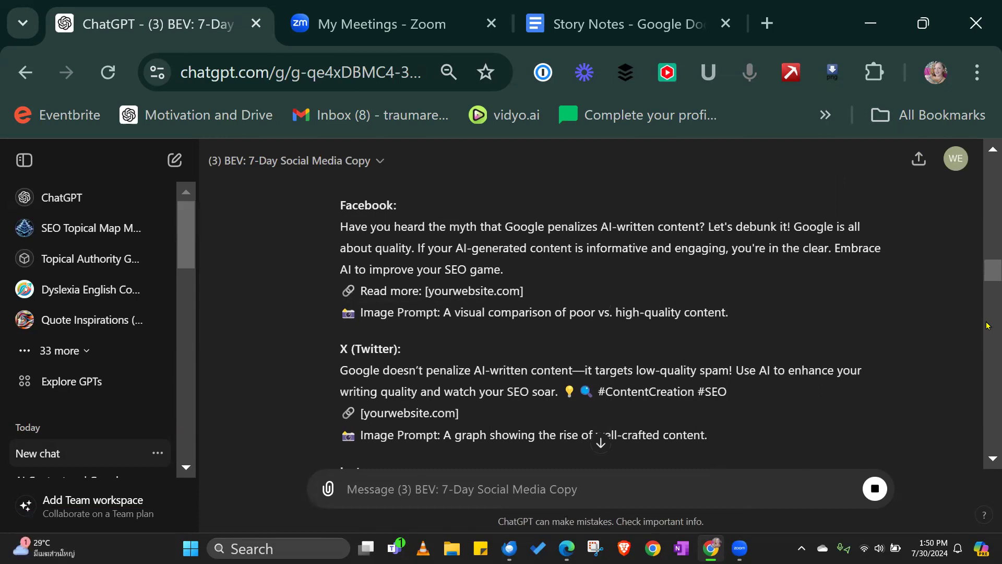
Step: Highlight the placeholder website link and Day 2 LinkedIn image prompt, then expand the GPT list
{"action": "left_click_drag", "start_coordinate": [425, 291], "coordinate": [533, 305]}
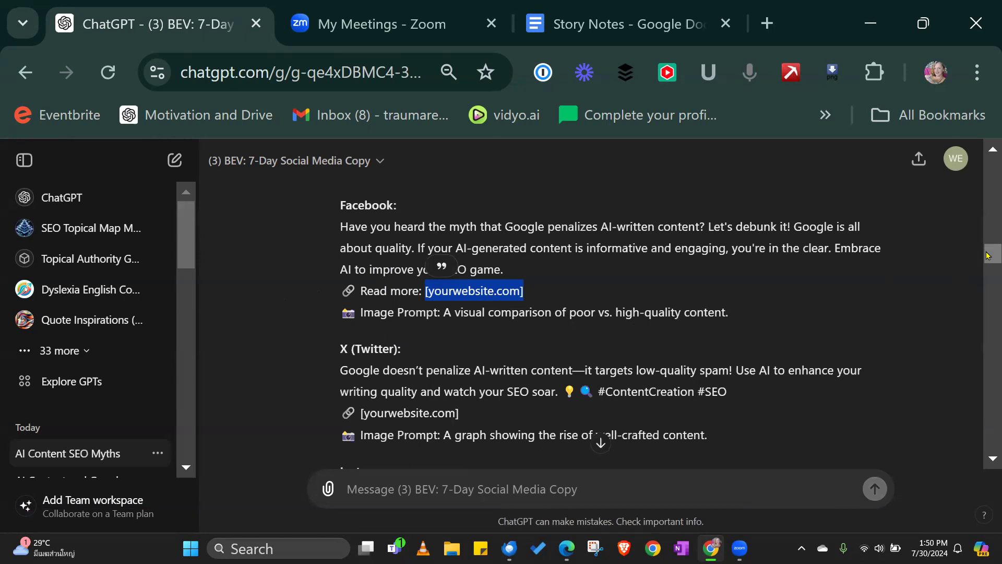
{"action": "left_click_drag", "start_coordinate": [988, 255], "coordinate": [988, 277]}
{"action": "scroll", "coordinate": [988, 277], "scroll_direction": "up", "scroll_amount": 1}
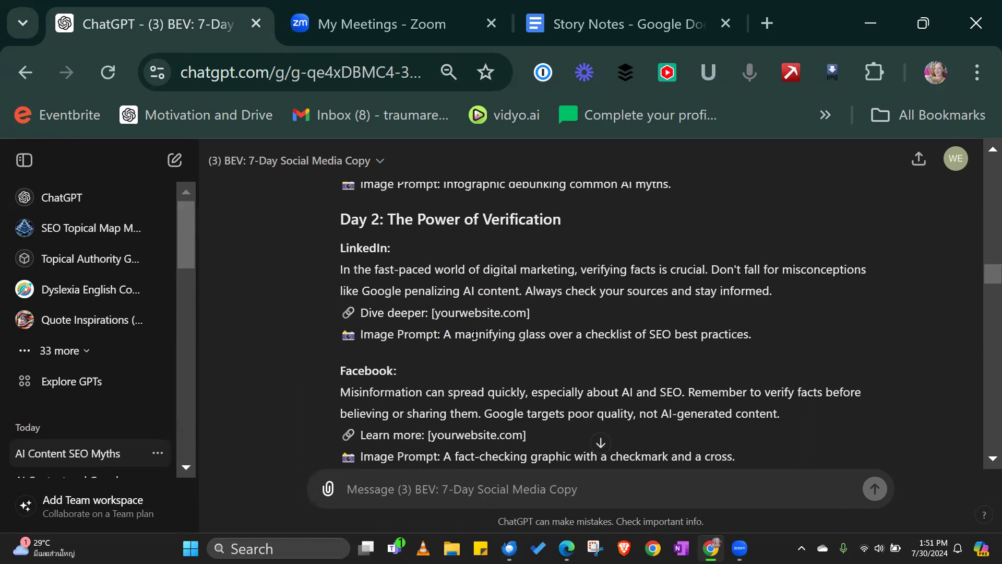
{"action": "left_click_drag", "start_coordinate": [444, 335], "coordinate": [779, 342]}
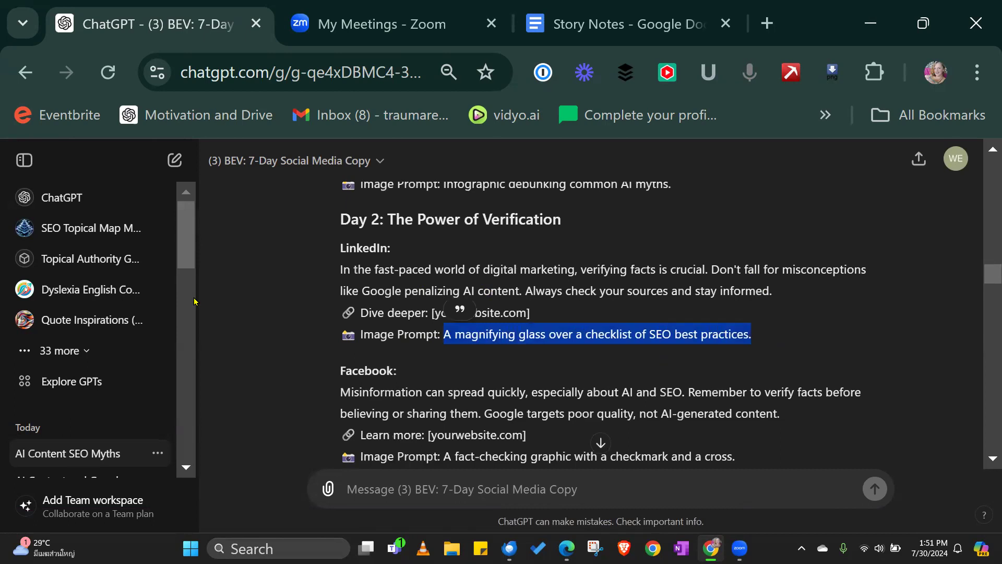
{"action": "left_click", "coordinate": [60, 350]}
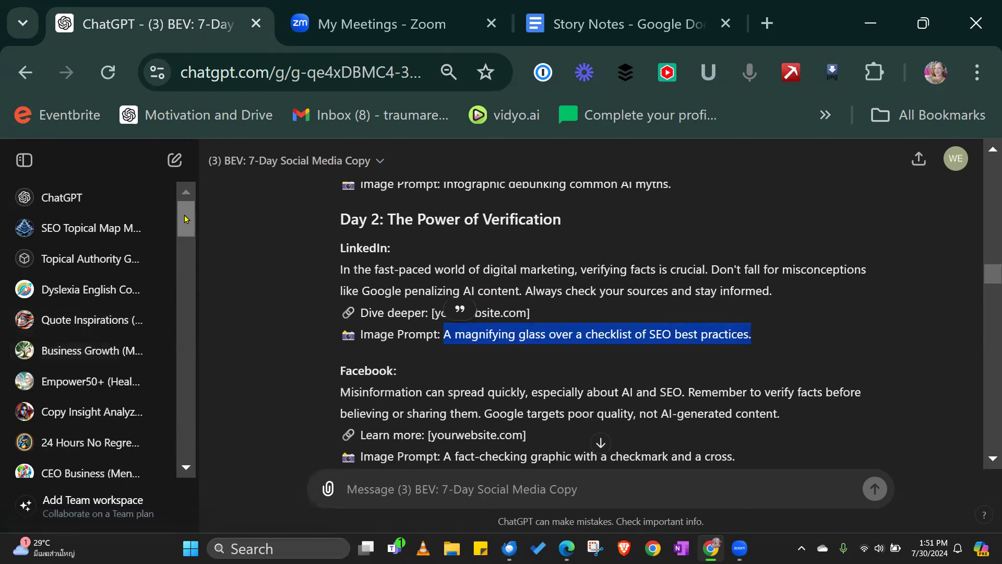
{"action": "left_click_drag", "start_coordinate": [185, 219], "coordinate": [194, 334]}
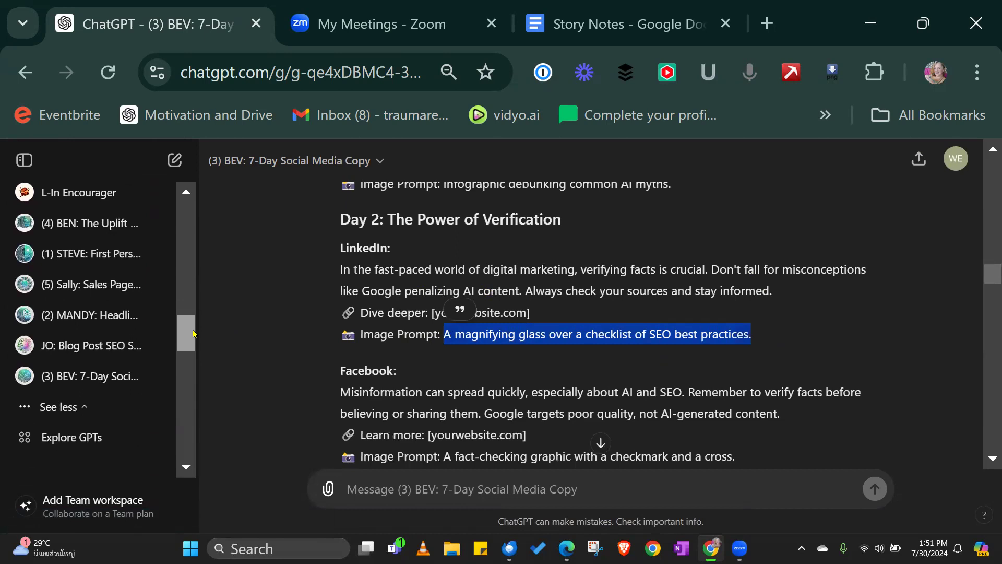
{"action": "left_click", "coordinate": [82, 226]}
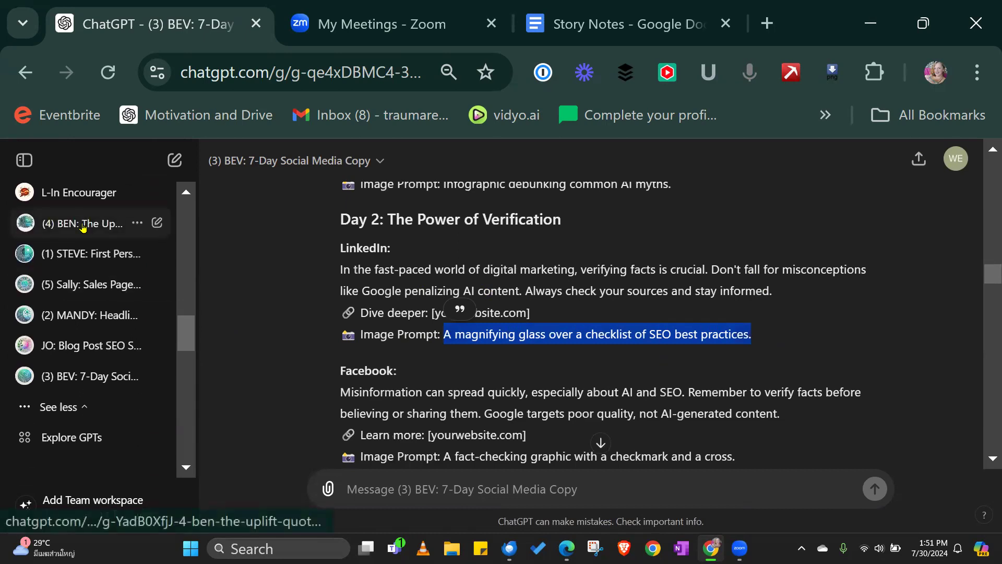
{"action": "key", "text": "ctrl+v"}
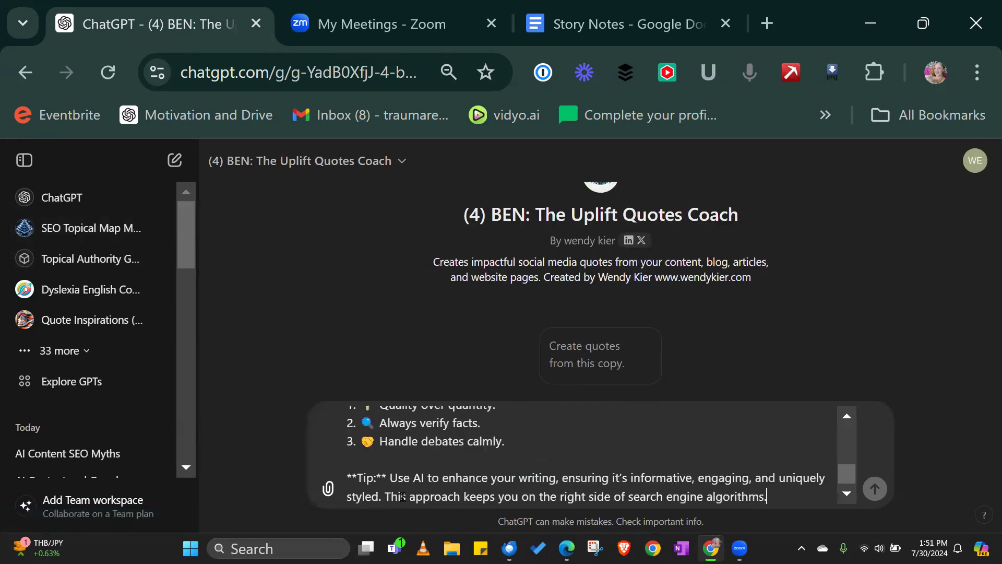
{"action": "left_click", "coordinate": [873, 487]}
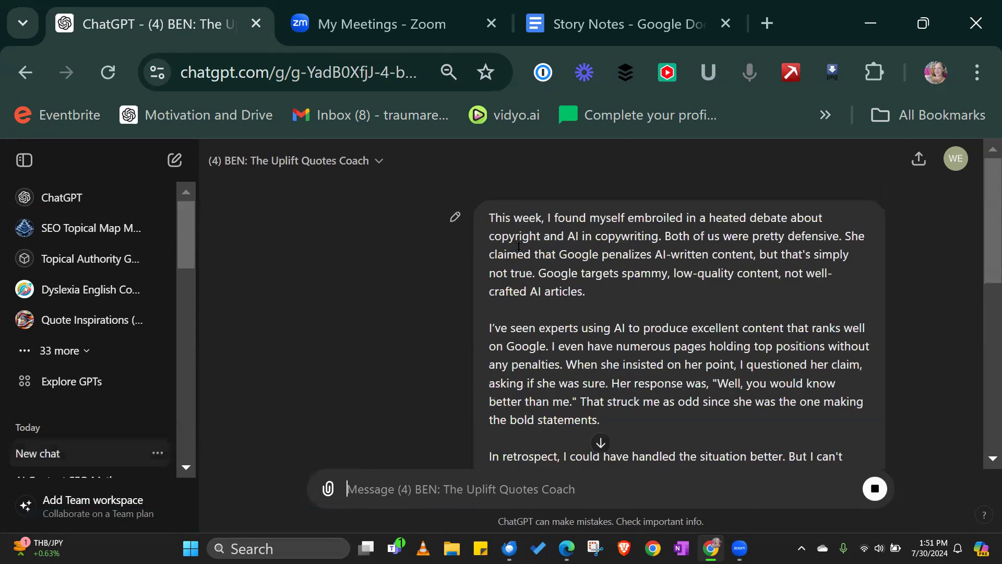
{"action": "left_click", "coordinate": [992, 458]}
{"action": "scroll", "coordinate": [988, 461], "scroll_direction": "down", "scroll_amount": 6}
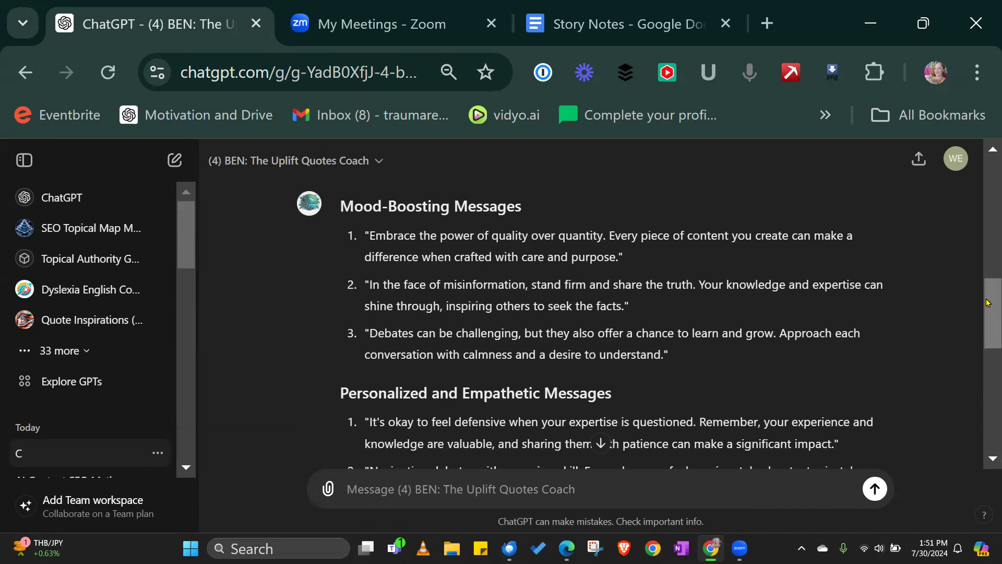
{"action": "scroll", "coordinate": [988, 321], "scroll_direction": "down", "scroll_amount": 1}
{"action": "left_click_drag", "start_coordinate": [988, 321], "coordinate": [988, 363]}
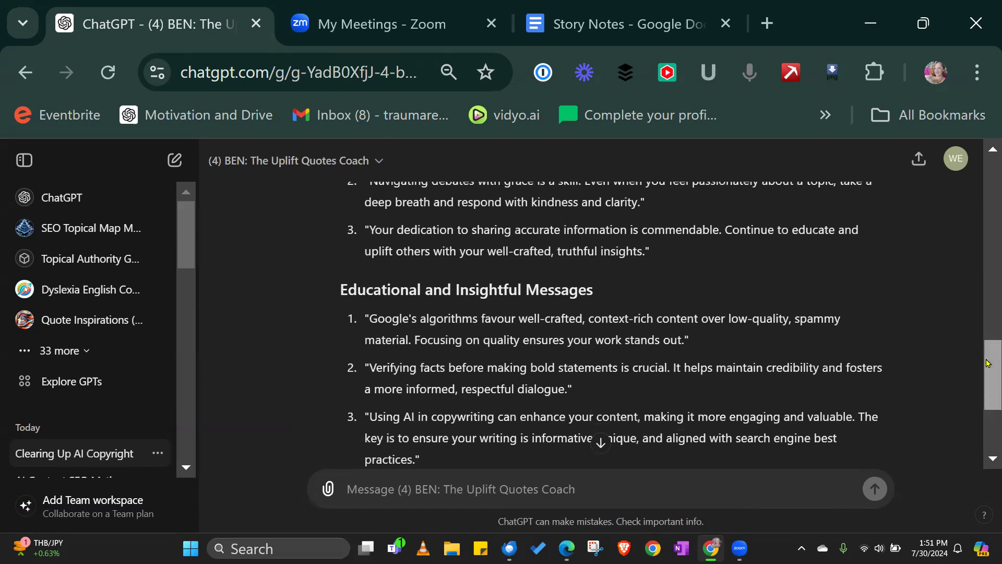
{"action": "left_click_drag", "start_coordinate": [988, 364], "coordinate": [988, 327]}
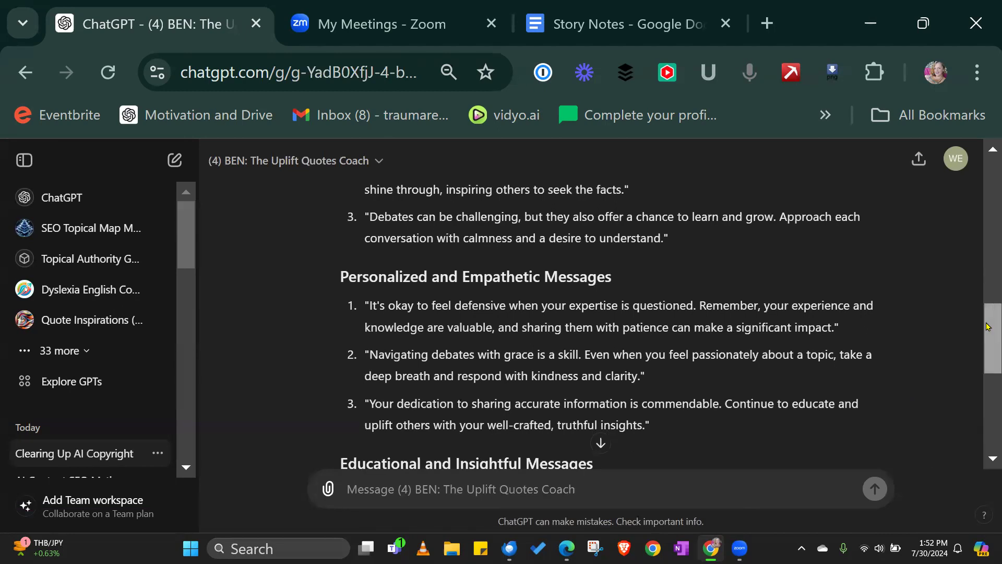
{"action": "left_click_drag", "start_coordinate": [988, 326], "coordinate": [988, 278]}
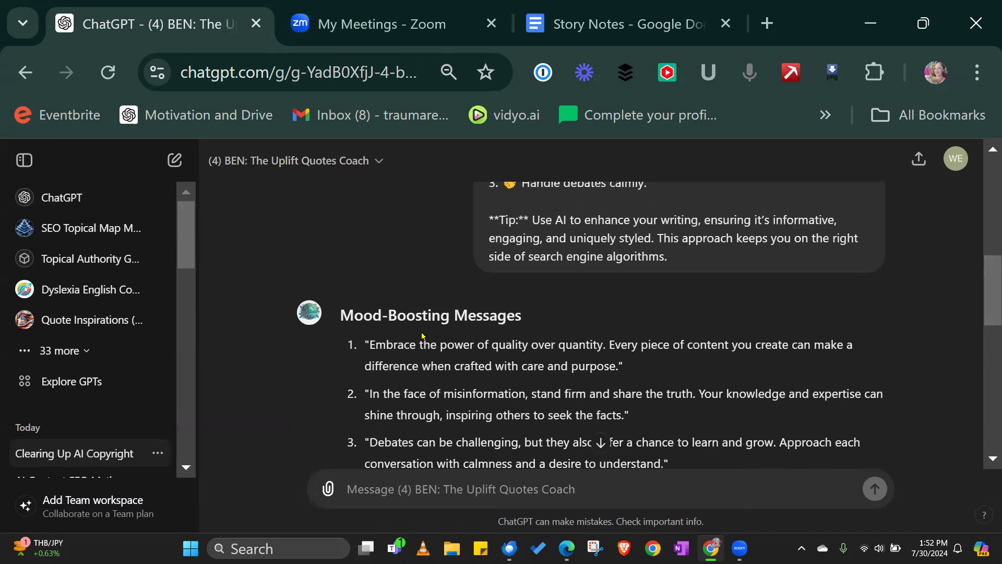
Step: Open '(5) Sally: Sales Page Ad Specialist' from the expanded '33 more' GPT list
{"action": "left_click", "coordinate": [82, 351]}
{"action": "left_click_drag", "start_coordinate": [194, 224], "coordinate": [194, 332]}
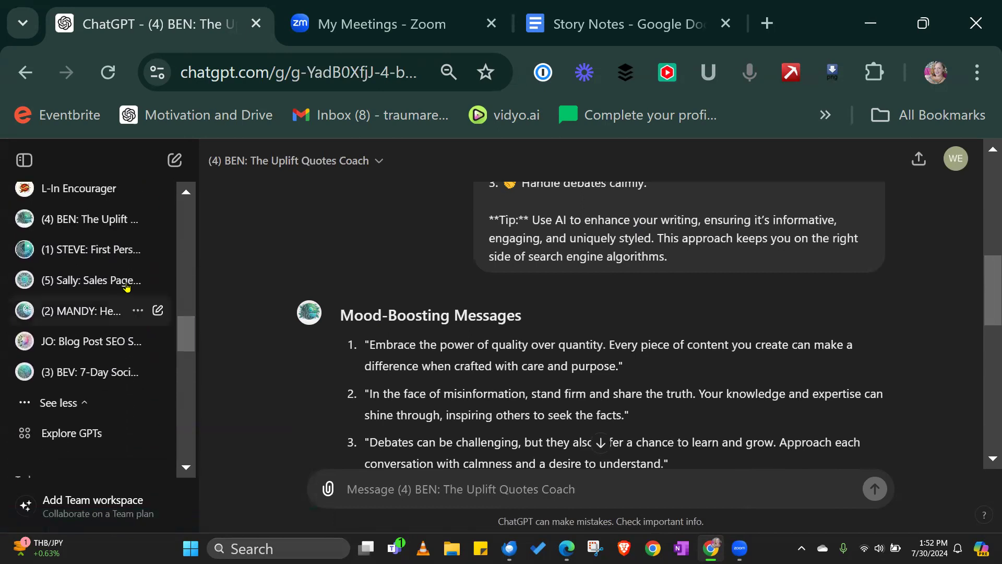
{"action": "left_click", "coordinate": [108, 280]}
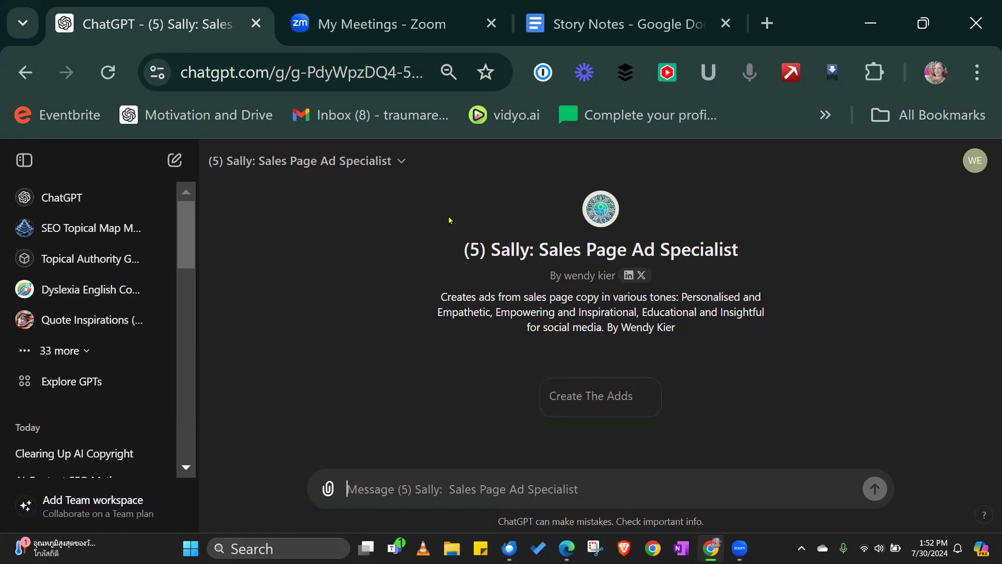
Step: Open Google Drive in a new browser tab and go to My Drive
{"action": "left_click", "coordinate": [767, 16]}
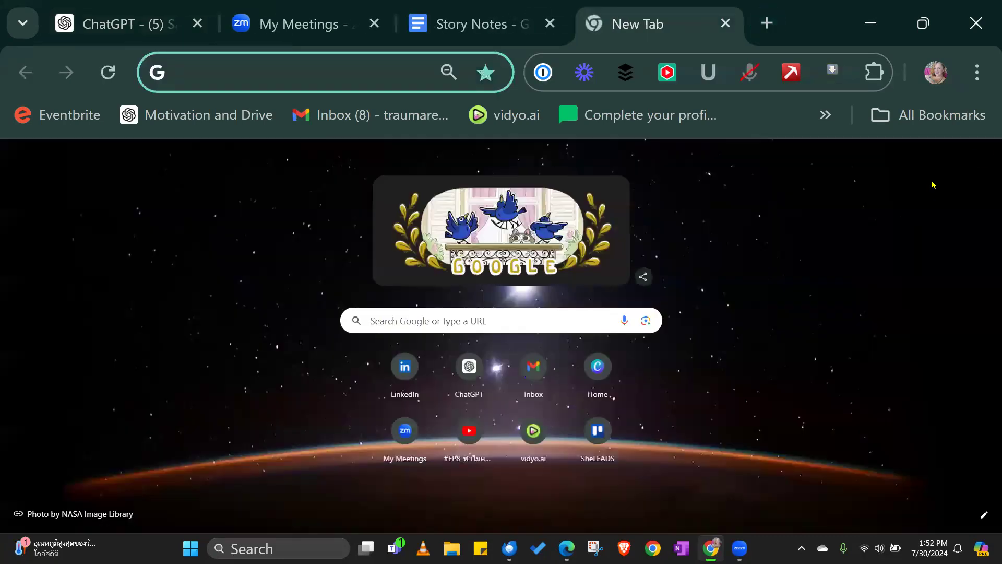
{"action": "left_click", "coordinate": [956, 157]}
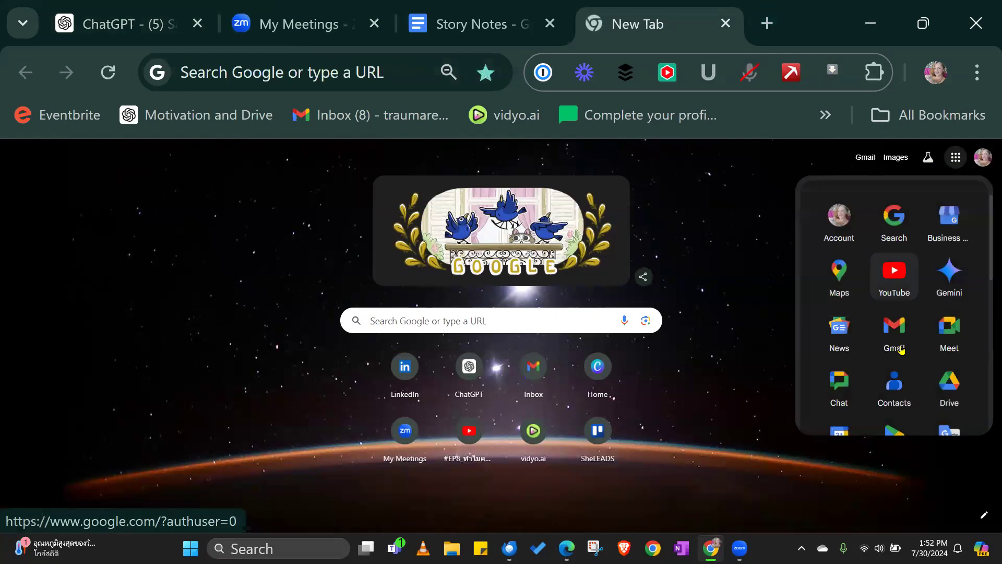
{"action": "left_click", "coordinate": [953, 382]}
{"action": "left_click", "coordinate": [950, 383]}
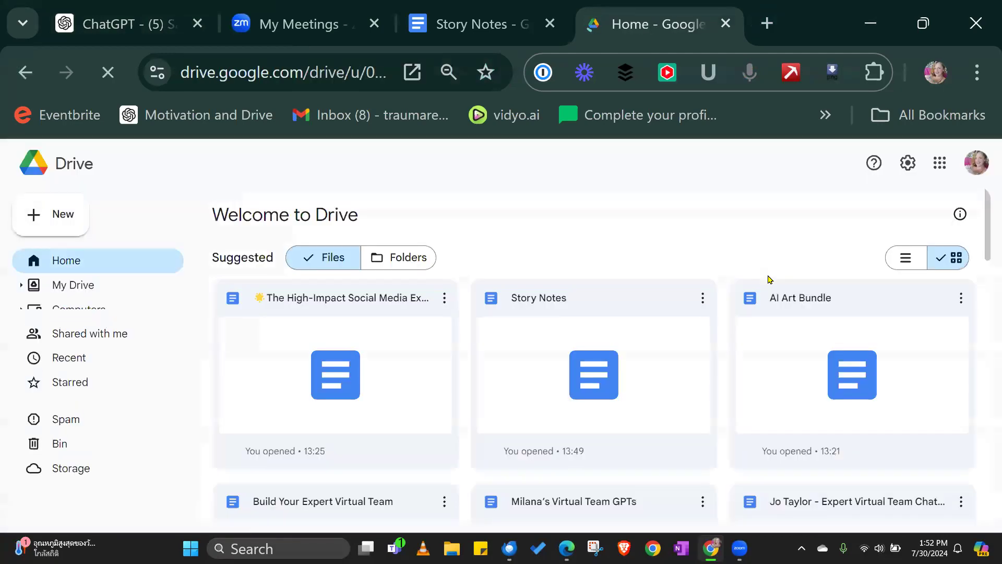
{"action": "left_click", "coordinate": [92, 284]}
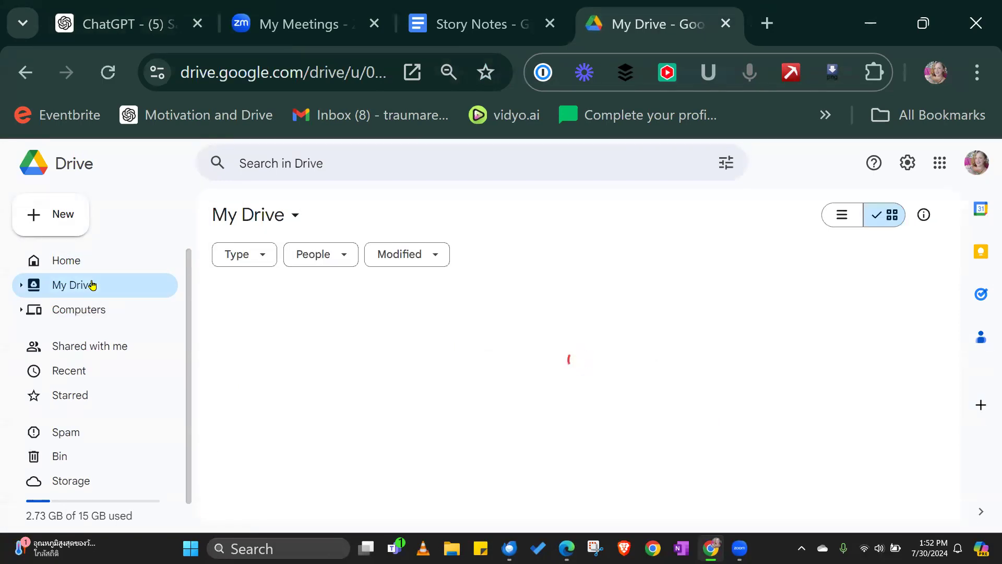
{"action": "left_click", "coordinate": [88, 308]}
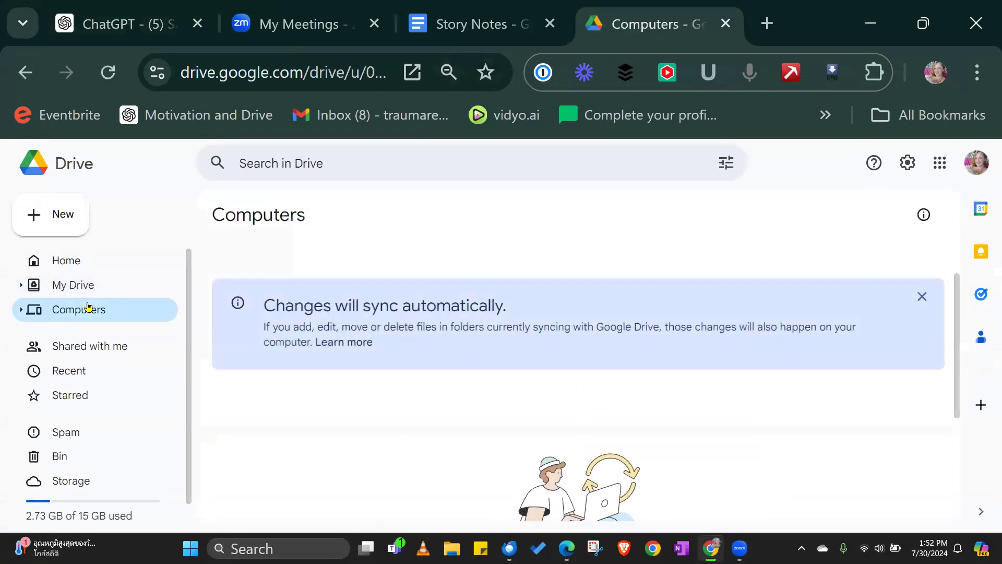
{"action": "left_click", "coordinate": [84, 286]}
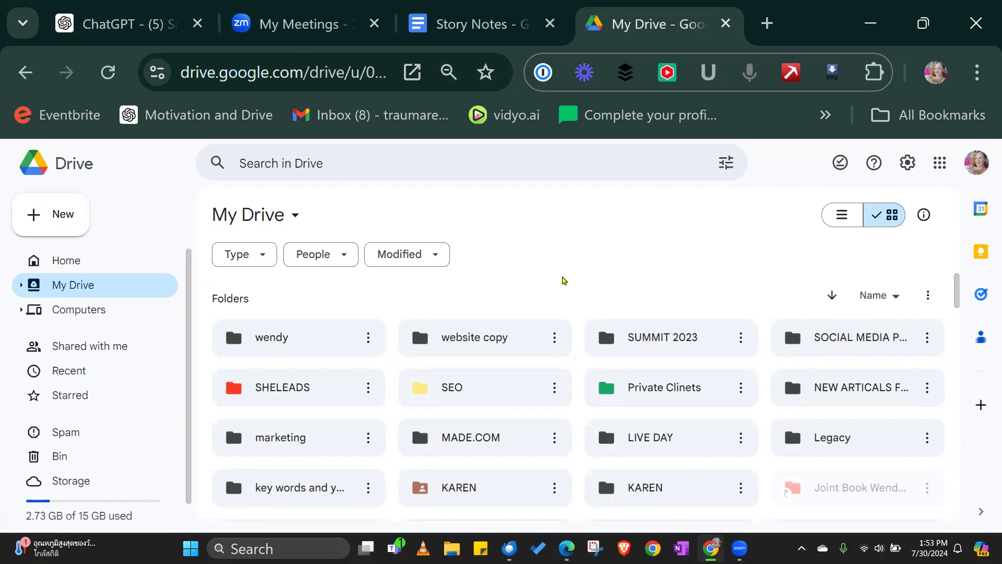
Step: Open the AI Art Bundle document from SHELEADS > The EmpowerED Method > Services
{"action": "double_click", "coordinate": [280, 406]}
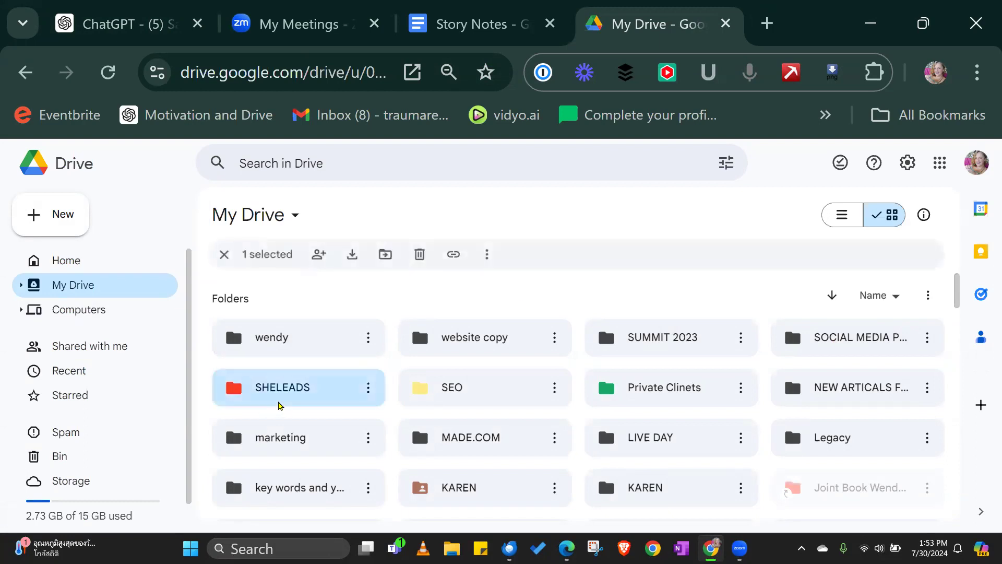
{"action": "double_click", "coordinate": [314, 351]}
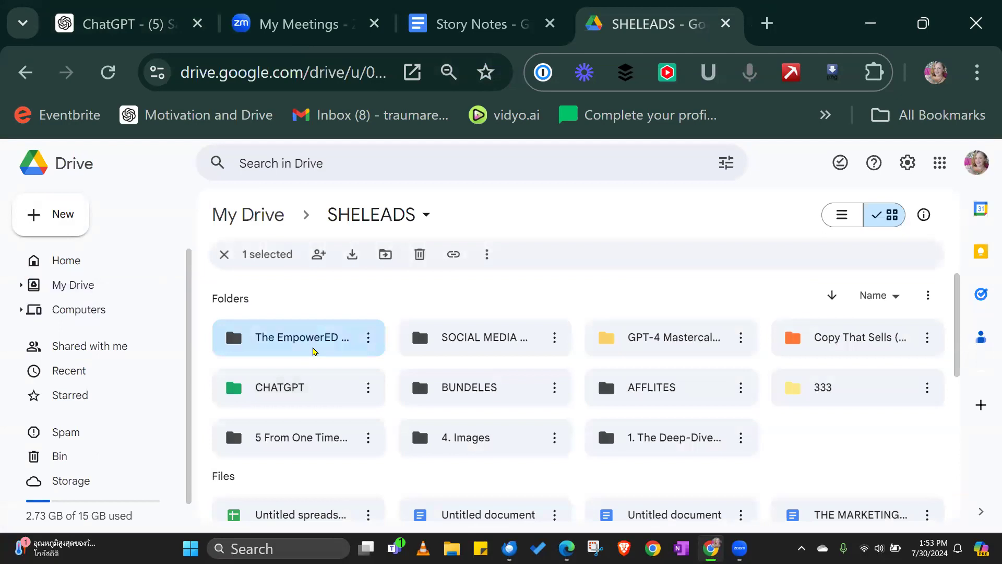
{"action": "double_click", "coordinate": [315, 351]}
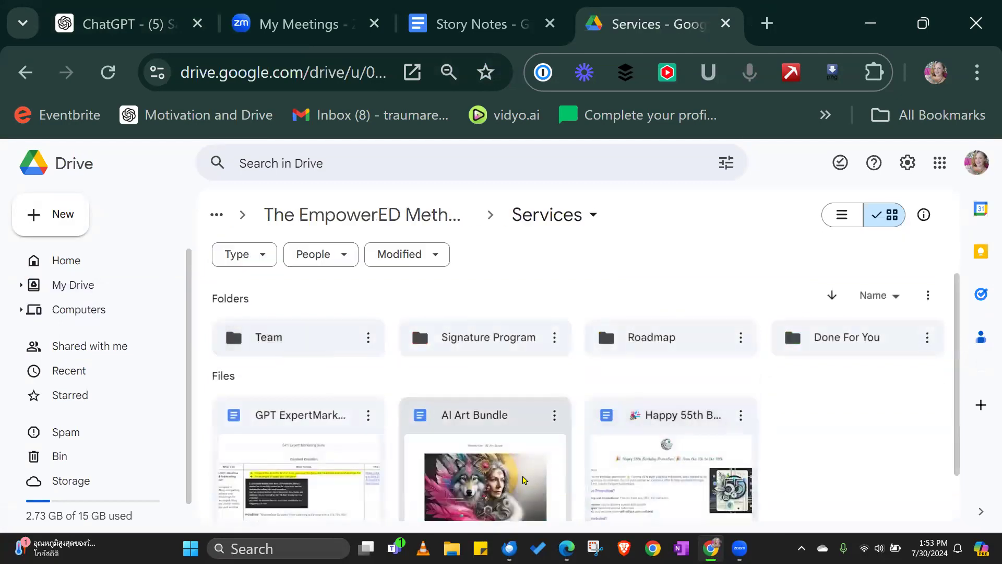
{"action": "double_click", "coordinate": [525, 479]}
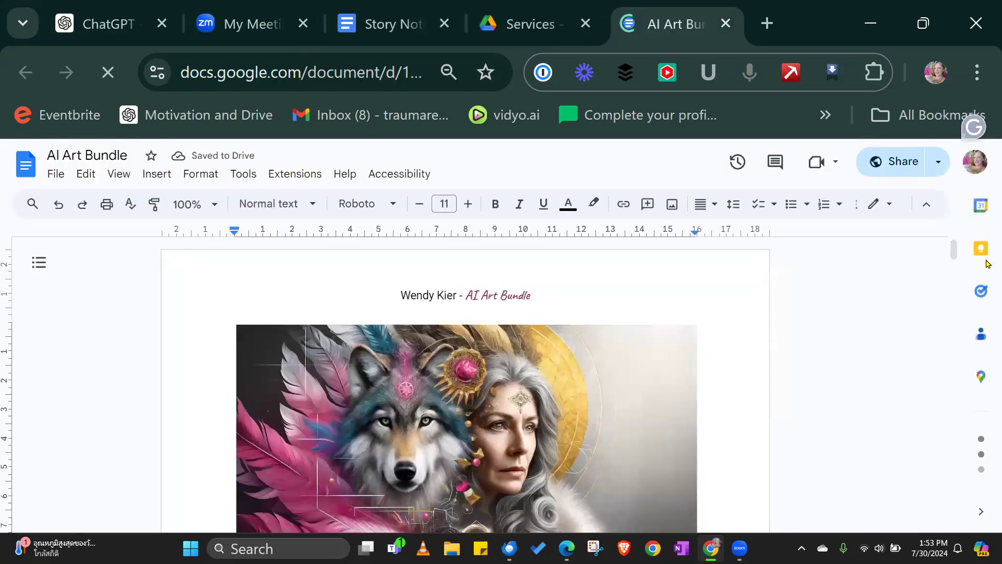
Step: Copy the sales text from 'I am thrilled' through the Your Investment table
{"action": "scroll", "coordinate": [456, 327], "scroll_direction": "down", "scroll_amount": 5}
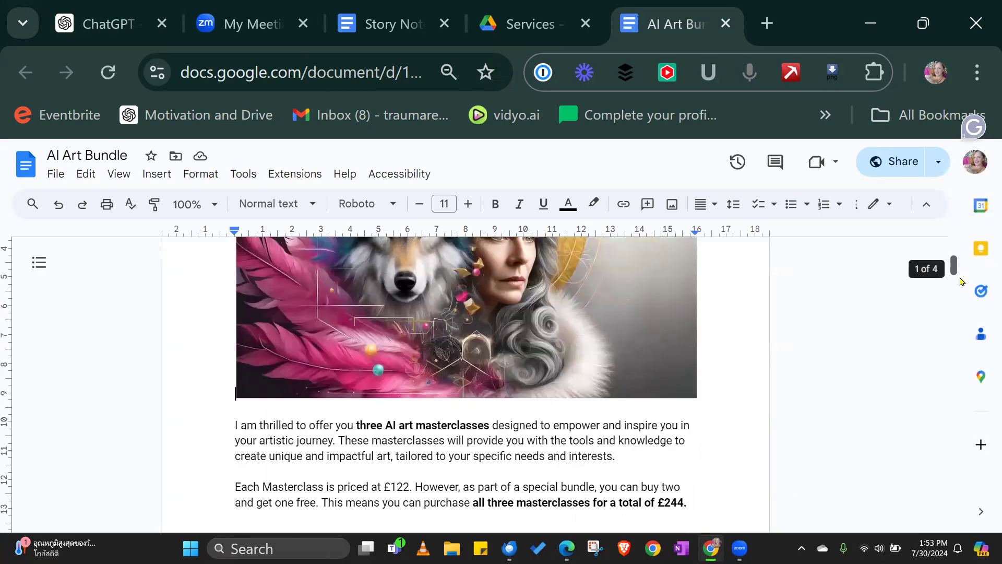
{"action": "left_click_drag", "start_coordinate": [233, 327], "coordinate": [690, 264]}
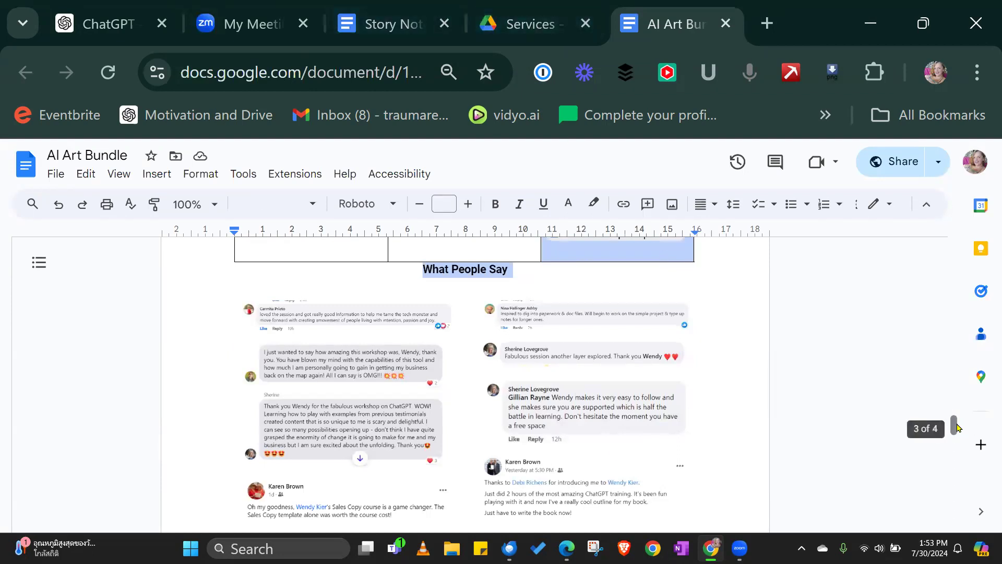
{"action": "left_click_drag", "start_coordinate": [956, 427], "coordinate": [953, 401]}
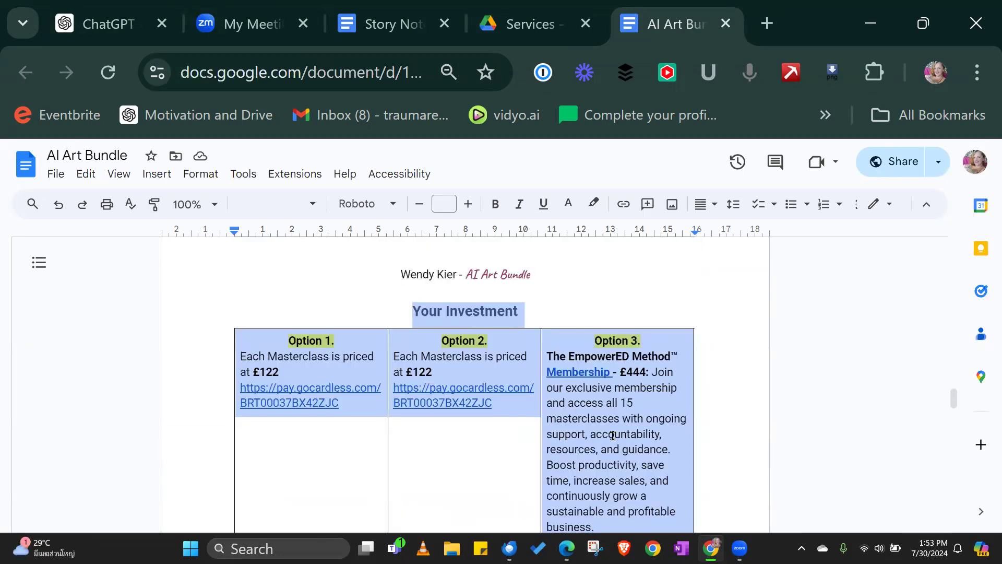
{"action": "right_click", "coordinate": [613, 360]}
{"action": "left_click", "coordinate": [660, 241]}
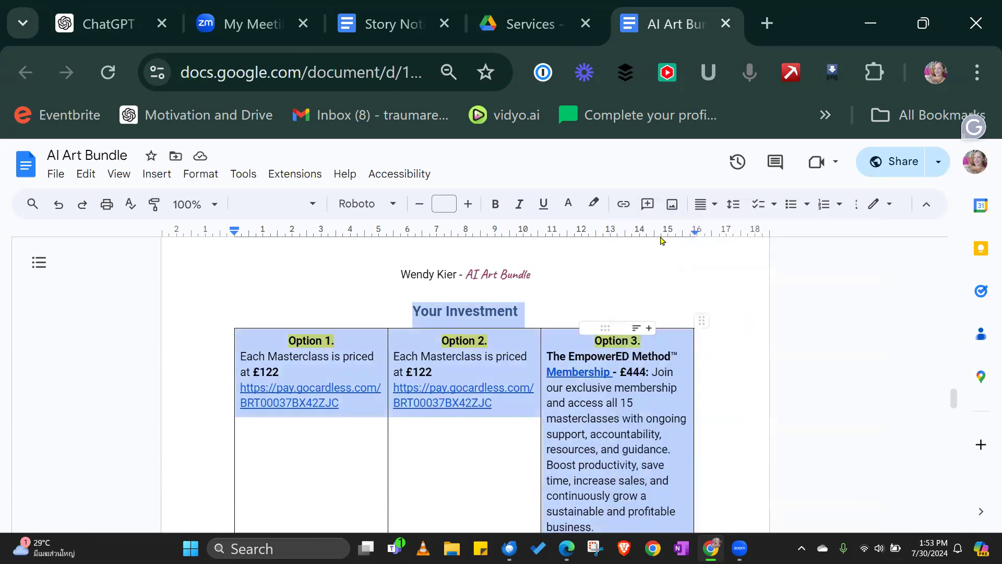
Step: Send the copied AI Art Bundle sales text to the Sales Page Ad Specialist GPT
{"action": "key", "text": "ctrl+1"}
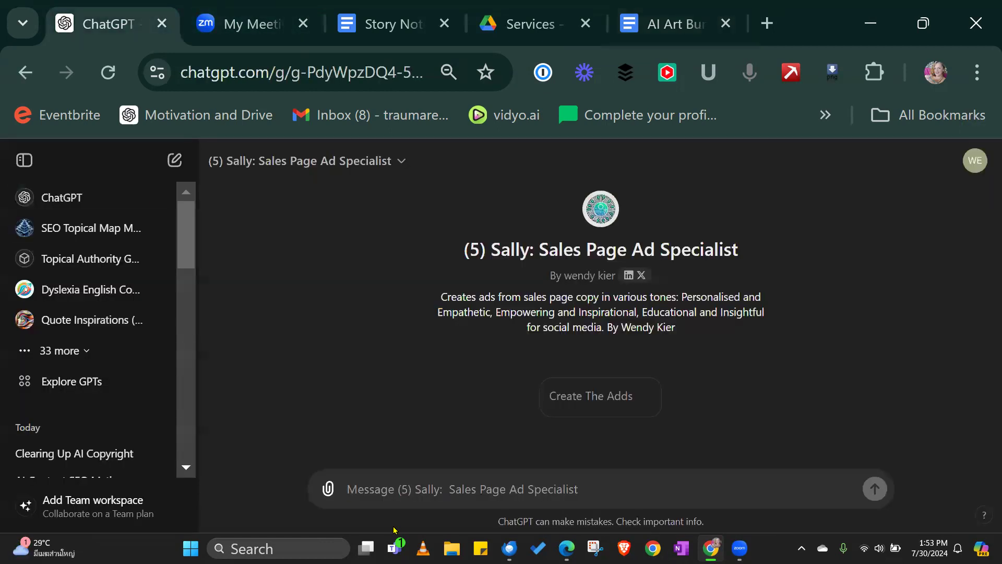
{"action": "left_click", "coordinate": [399, 493]}
{"action": "key", "text": "ctrl+v"}
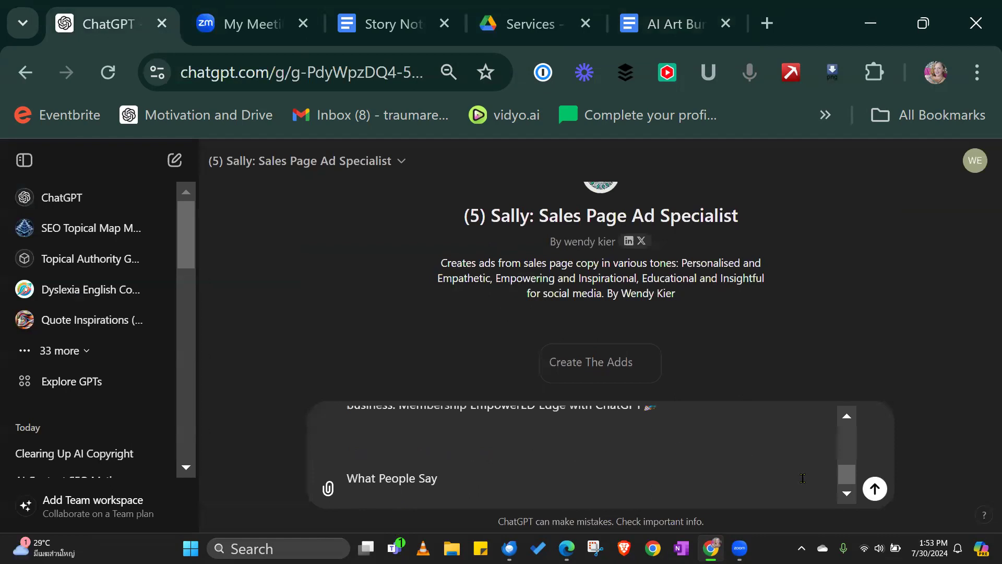
{"action": "left_click", "coordinate": [876, 489]}
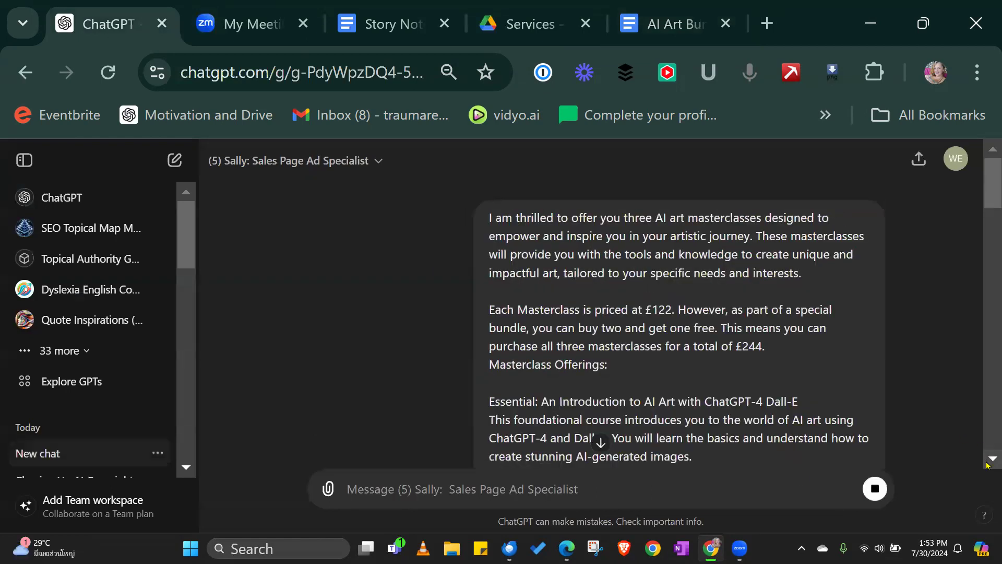
Step: Scroll through the generated masterclass ad copy priced £122 each or 3 for £244
{"action": "scroll", "coordinate": [988, 464], "scroll_direction": "down", "scroll_amount": 8}
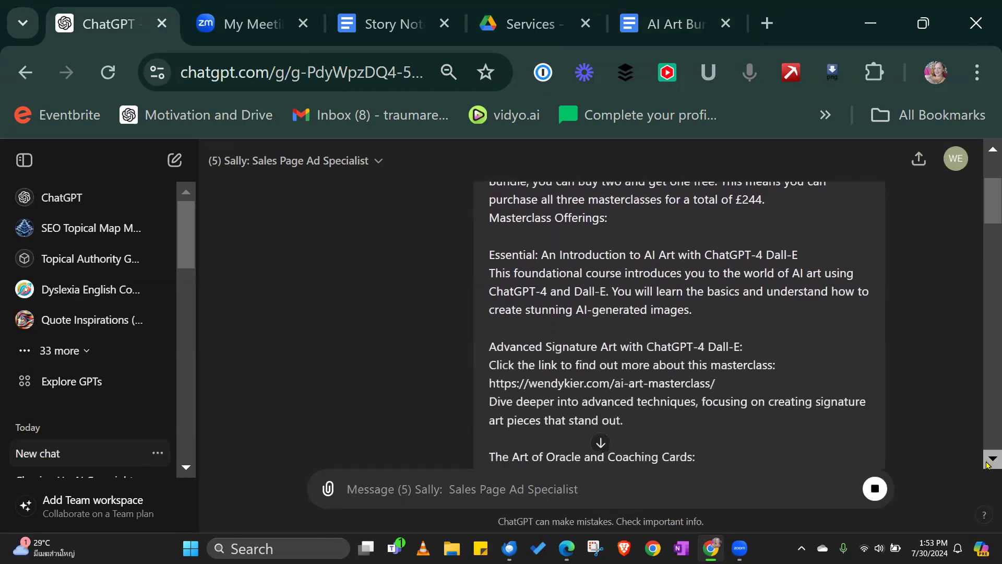
{"action": "scroll", "coordinate": [988, 464], "scroll_direction": "down", "scroll_amount": 9}
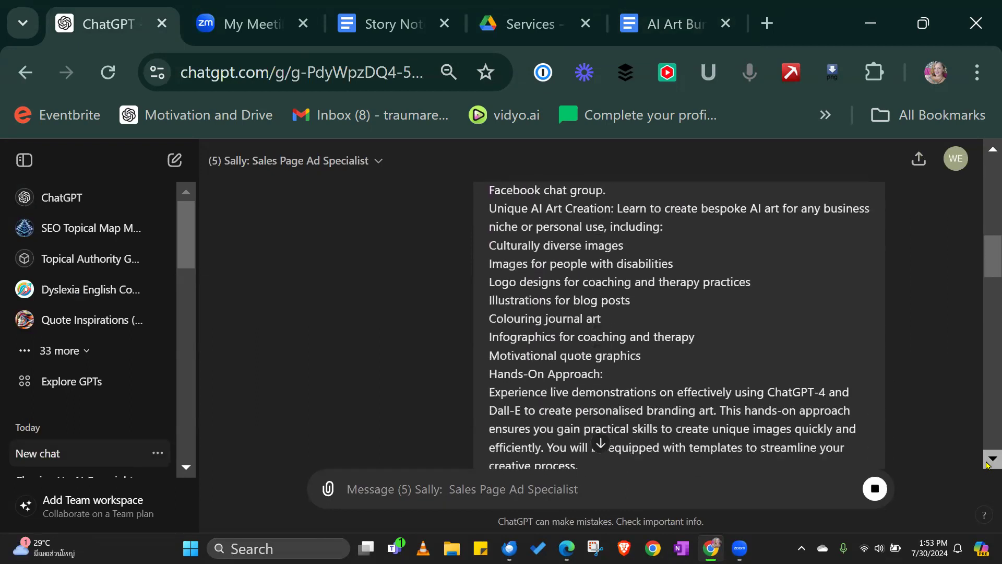
{"action": "scroll", "coordinate": [988, 464], "scroll_direction": "down", "scroll_amount": 10}
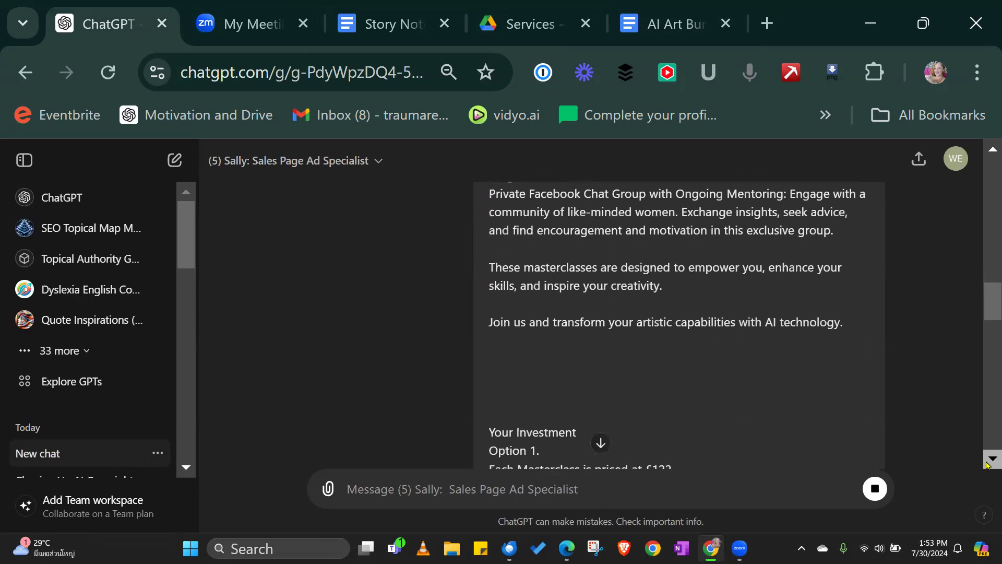
{"action": "scroll", "coordinate": [988, 464], "scroll_direction": "down", "scroll_amount": 1}
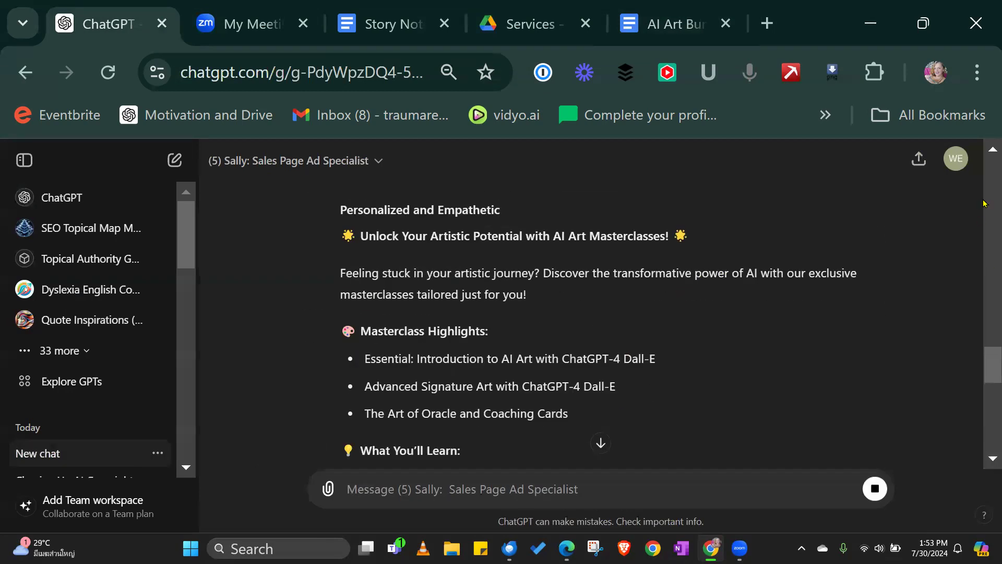
{"action": "left_click", "coordinate": [987, 155]}
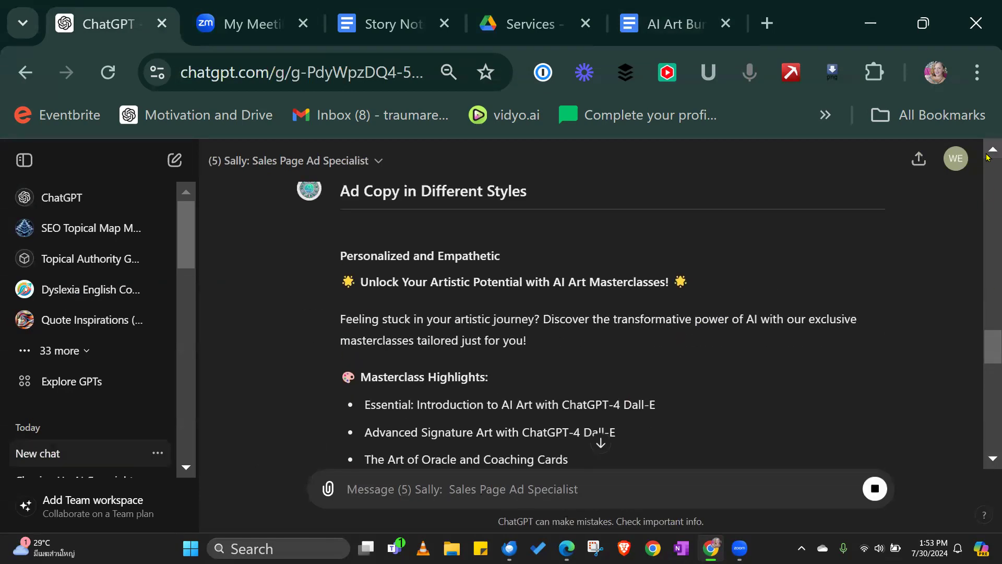
{"action": "left_click", "coordinate": [987, 155]}
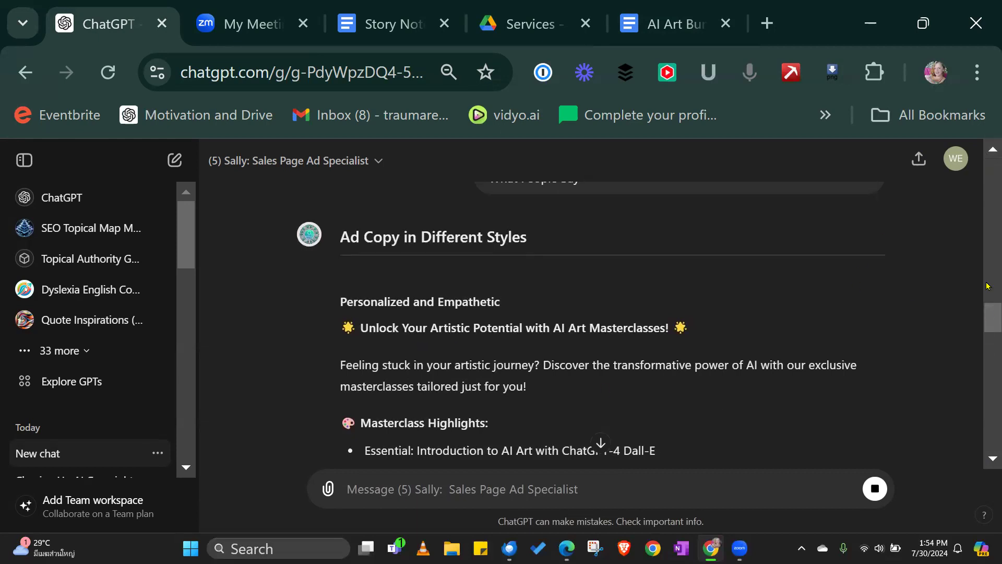
{"action": "left_click_drag", "start_coordinate": [988, 313], "coordinate": [987, 393]}
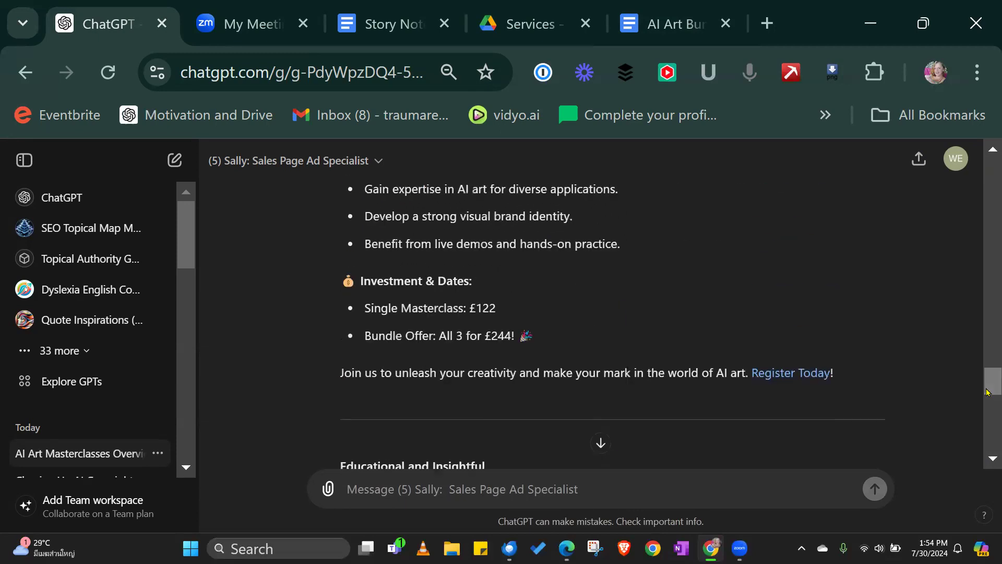
Step: Scroll to the Educational and Insightful ad and expand the sidebar's '33 more' custom GPTs
{"action": "left_click", "coordinate": [784, 374]}
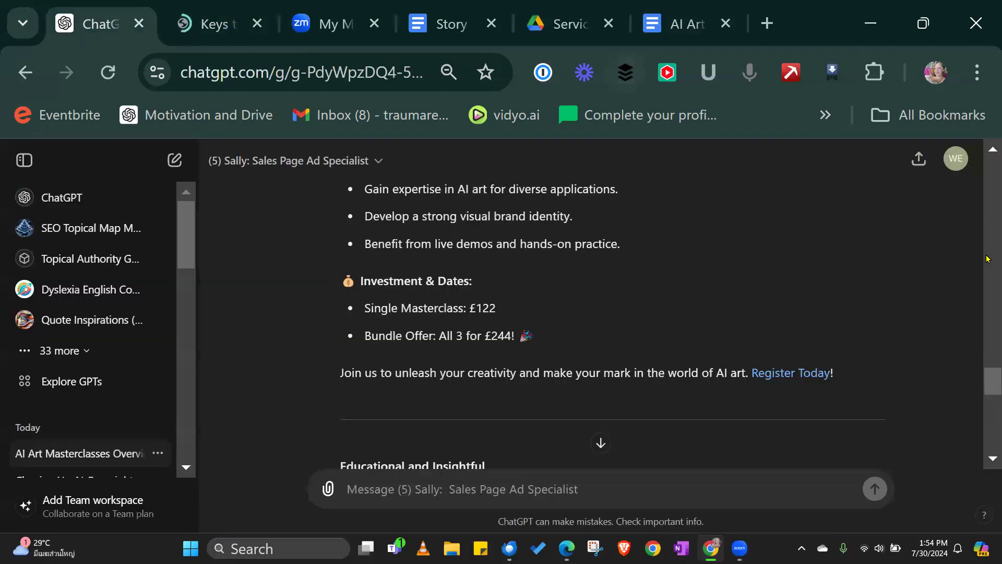
{"action": "mouse_move", "coordinate": [988, 375]}
{"action": "left_mouse_down"}
{"action": "mouse_move", "coordinate": [988, 441]}
{"action": "mouse_move", "coordinate": [988, 395]}
{"action": "left_mouse_up"}
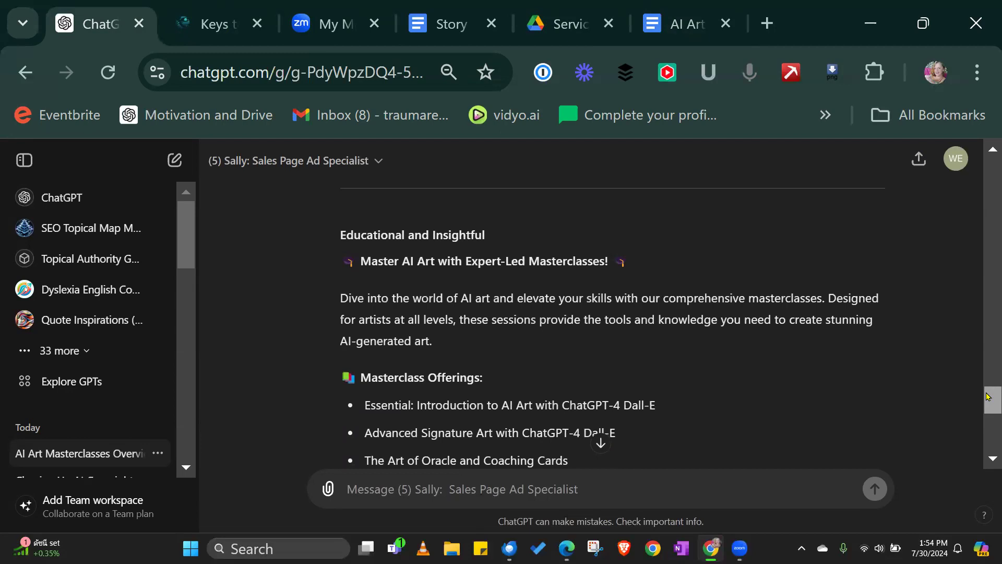
{"action": "mouse_move", "coordinate": [988, 395]}
{"action": "left_mouse_down"}
{"action": "mouse_move", "coordinate": [988, 441]}
{"action": "mouse_move", "coordinate": [988, 392]}
{"action": "mouse_move", "coordinate": [988, 407]}
{"action": "left_mouse_up"}
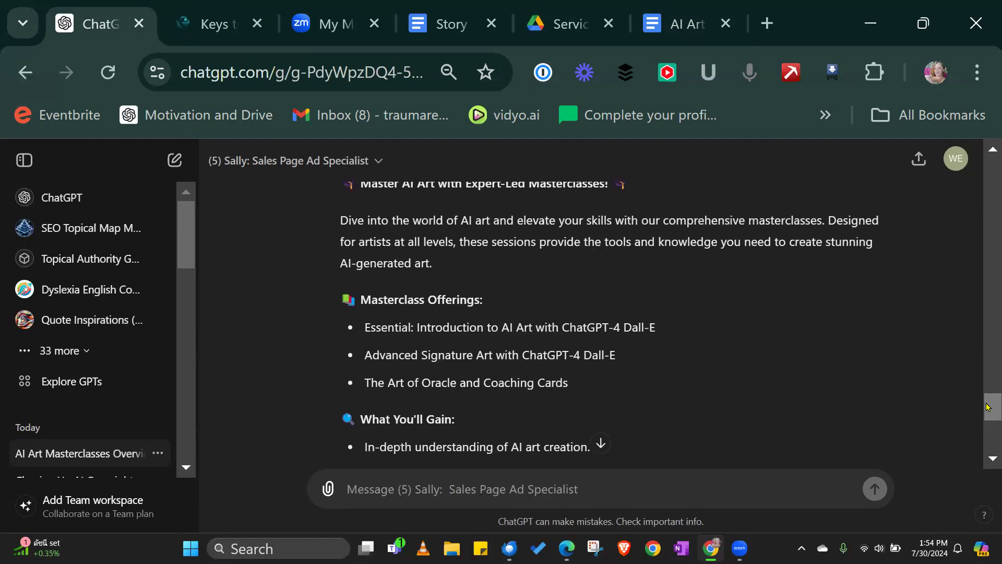
{"action": "left_click", "coordinate": [83, 350]}
{"action": "left_click_drag", "start_coordinate": [188, 221], "coordinate": [191, 338]}
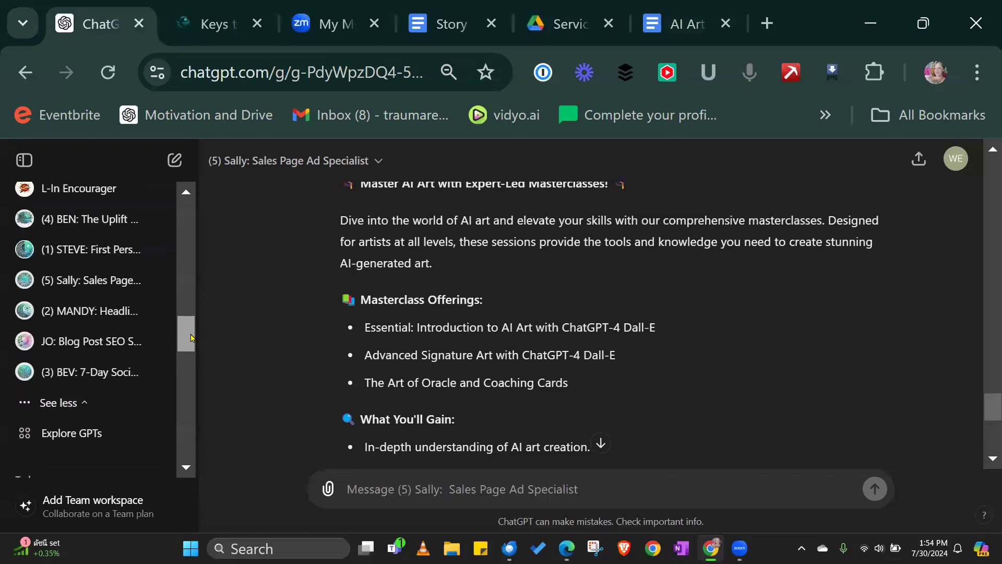
Step: Send JO: Blog Post SEO Specialist the niche 'Healing coaches to identify, create and implement expert virtual GPT teams'
{"action": "left_click", "coordinate": [73, 344]}
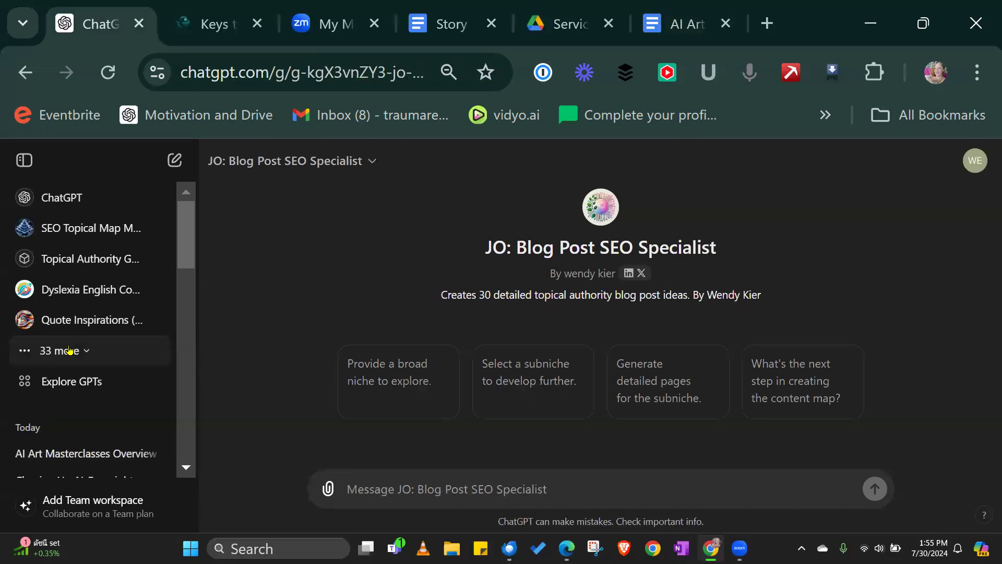
{"action": "type", "text": "Heali"}
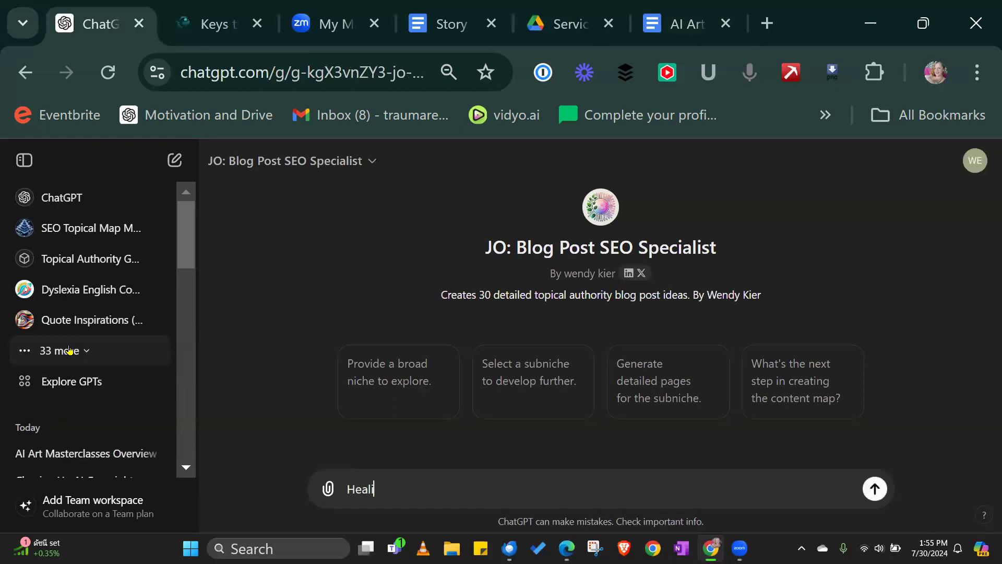
{"action": "type", "text": "ng coaches to  iden"}
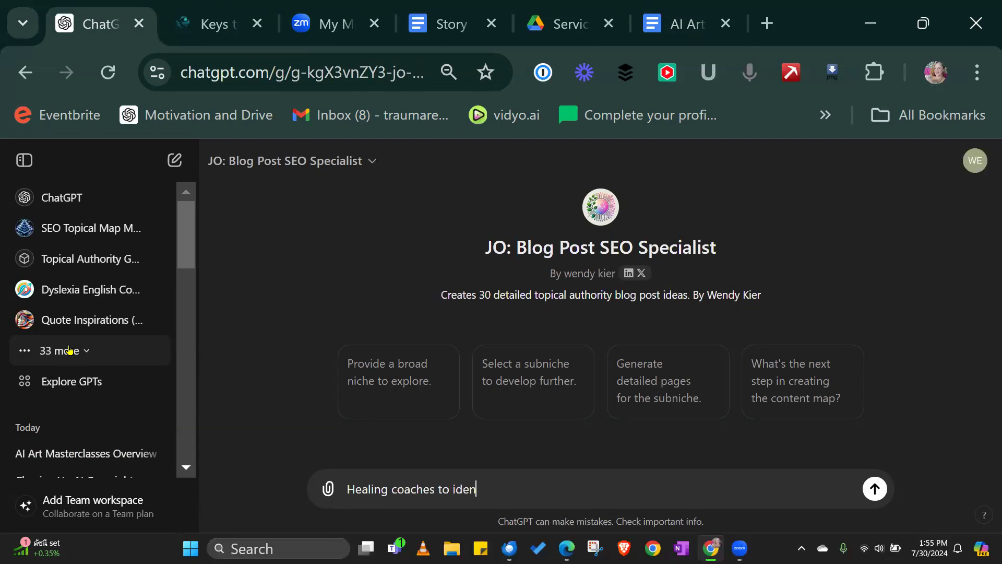
{"action": "type", "text": "tifie, create and imple"}
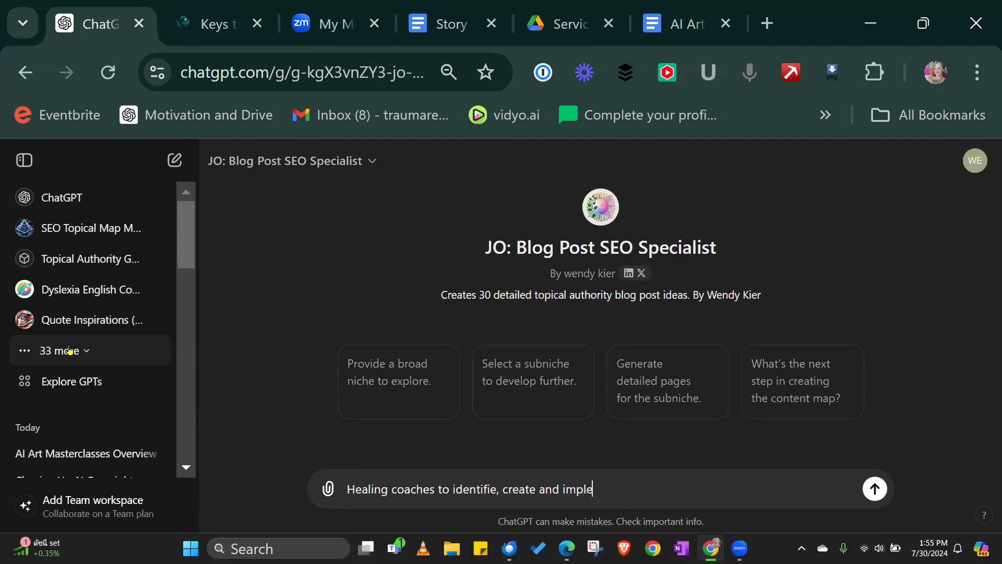
{"action": "type", "text": "ment exspert virtual "}
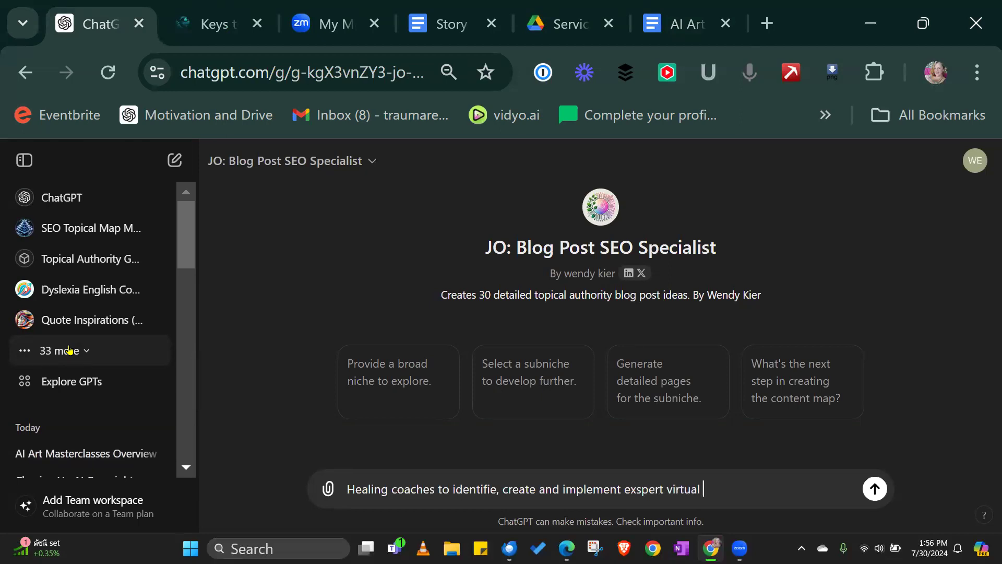
{"action": "type", "text": "GPT teams"}
{"action": "left_click", "coordinate": [874, 489]}
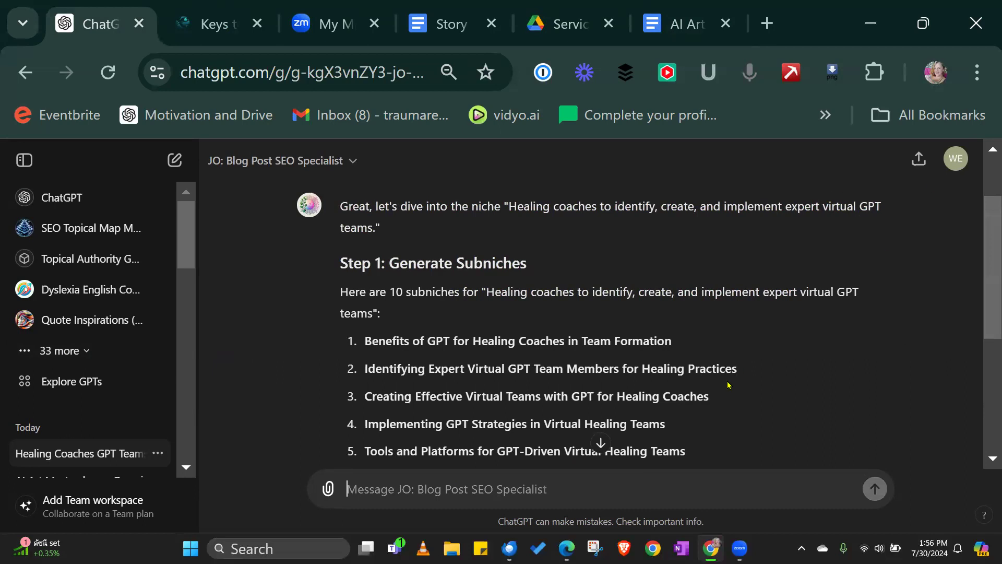
Step: Copy the second subniche title into the message box
{"action": "left_click_drag", "start_coordinate": [744, 371], "coordinate": [620, 370]}
{"action": "left_click_drag", "start_coordinate": [479, 385], "coordinate": [358, 367]}
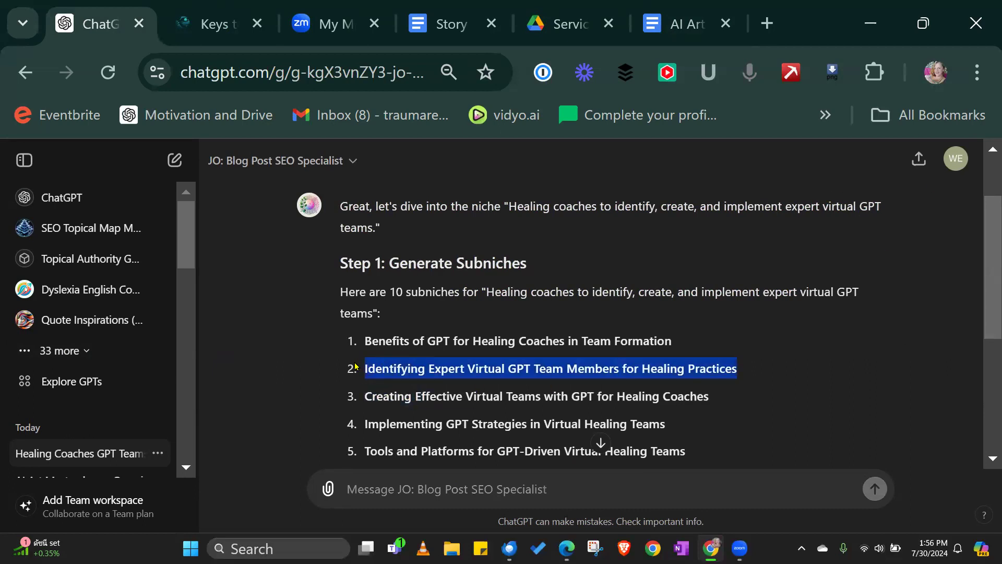
{"action": "key", "text": "ctrl+c"}
{"action": "left_click", "coordinate": [457, 487]}
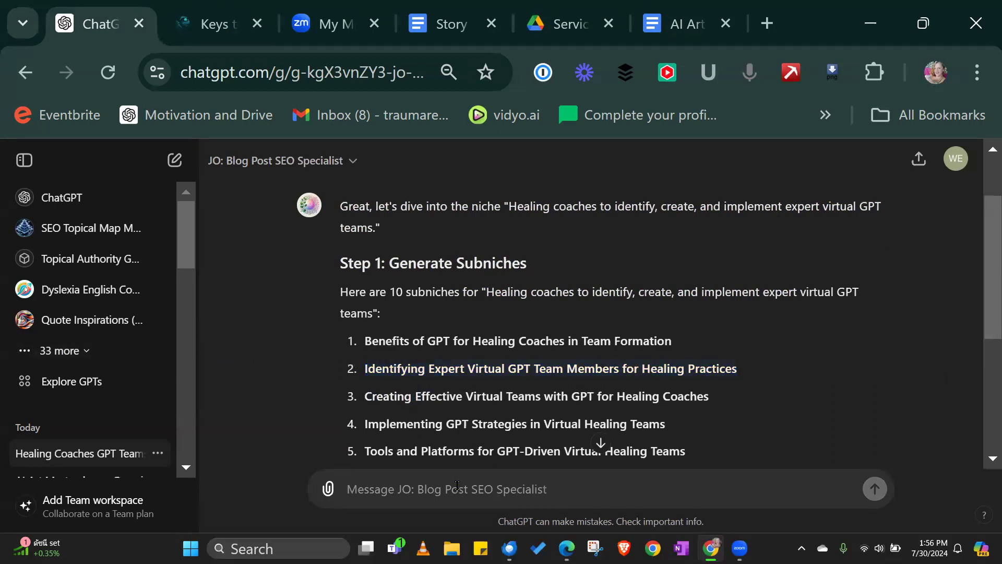
{"action": "key", "text": "ctrl+v"}
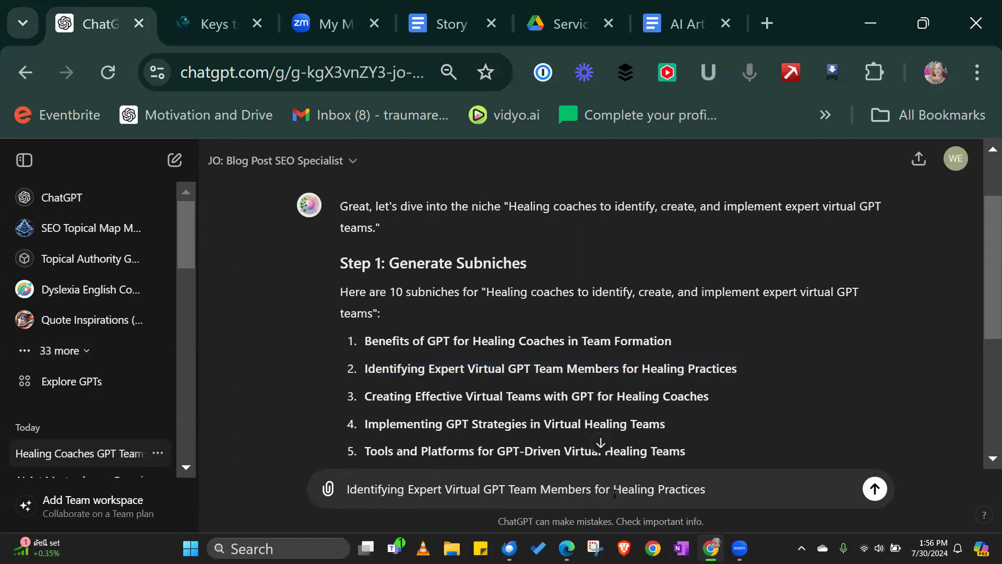
Step: Replace 'Healing Practices' with 'Coaches' in the subniche and send it
{"action": "left_click_drag", "start_coordinate": [615, 493], "coordinate": [733, 494]}
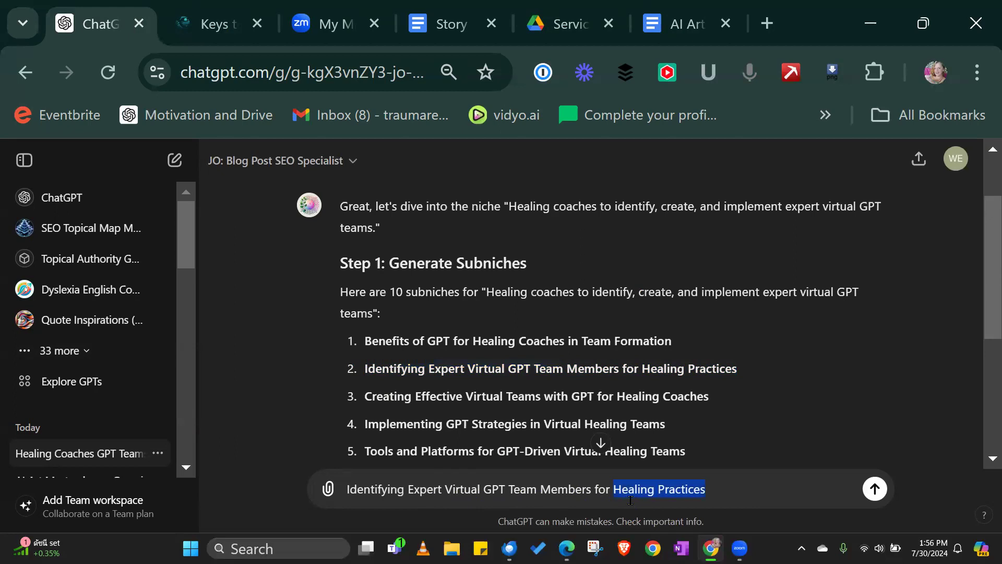
{"action": "left_click_drag", "start_coordinate": [592, 488], "coordinate": [721, 495]}
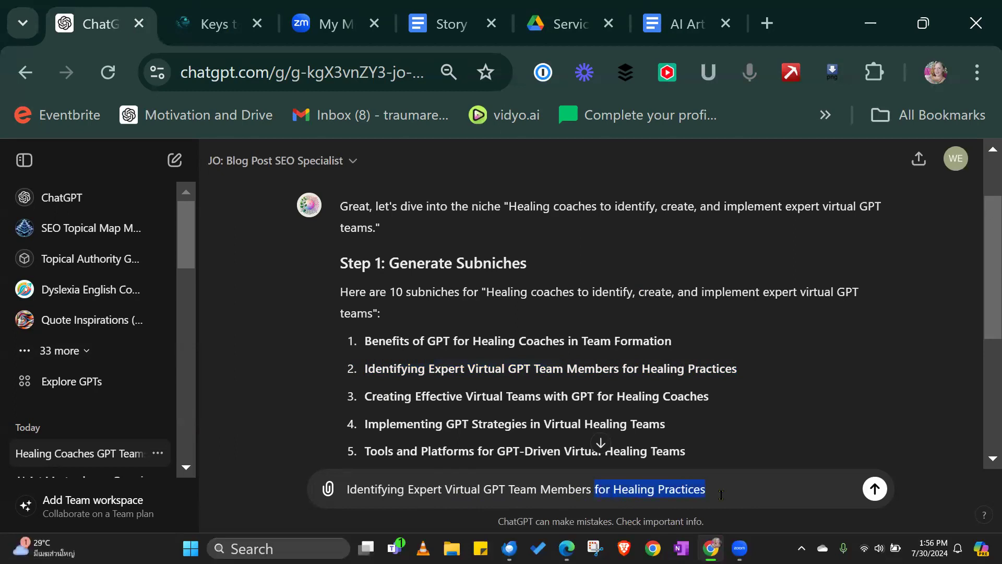
{"action": "left_click", "coordinate": [714, 488]}
{"action": "left_click_drag", "start_coordinate": [614, 486], "coordinate": [736, 496]}
{"action": "type", "text": "Coacnhe"}
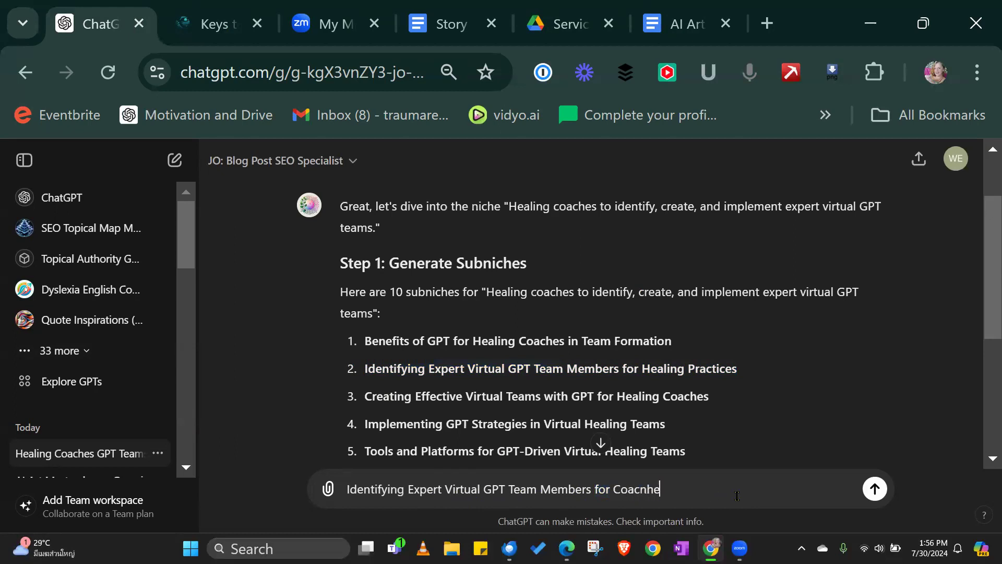
{"action": "type", "text": "s"}
{"action": "left_click_drag", "start_coordinate": [677, 491], "coordinate": [614, 489]}
{"action": "type", "text": "C"}
{"action": "key", "text": "BackSpace"}
{"action": "type", "text": "Coaches"}
{"action": "left_click", "coordinate": [874, 490]}
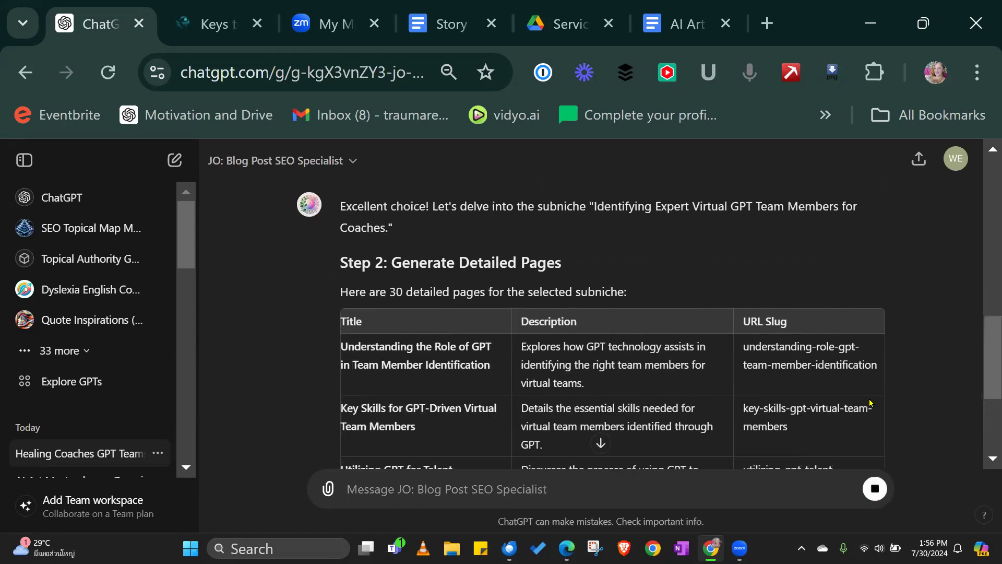
Step: Review the 30-row Title, Description and URL Slug table down to the Case Studies page
{"action": "left_click_drag", "start_coordinate": [988, 337], "coordinate": [987, 412]}
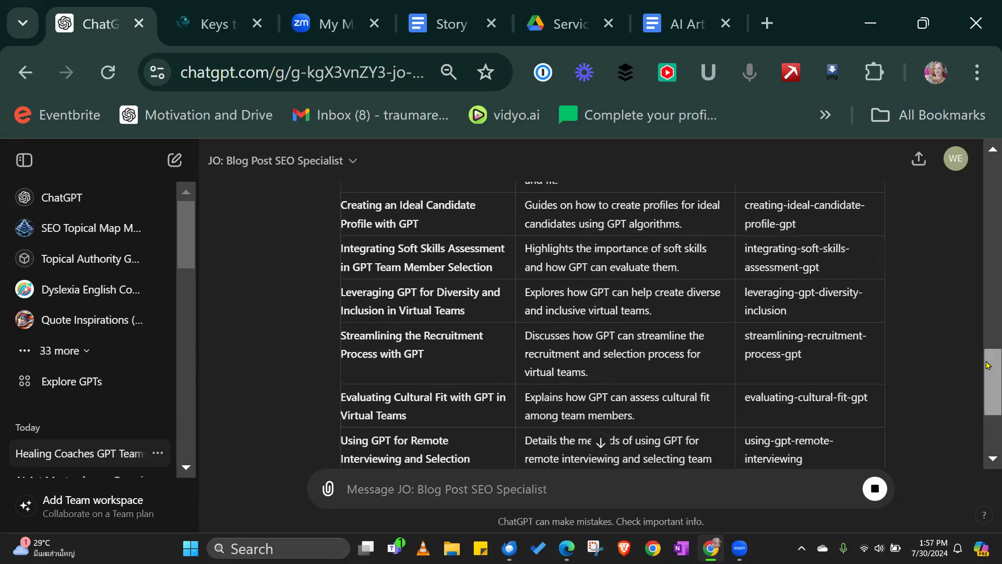
{"action": "left_click_drag", "start_coordinate": [988, 411], "coordinate": [986, 326]}
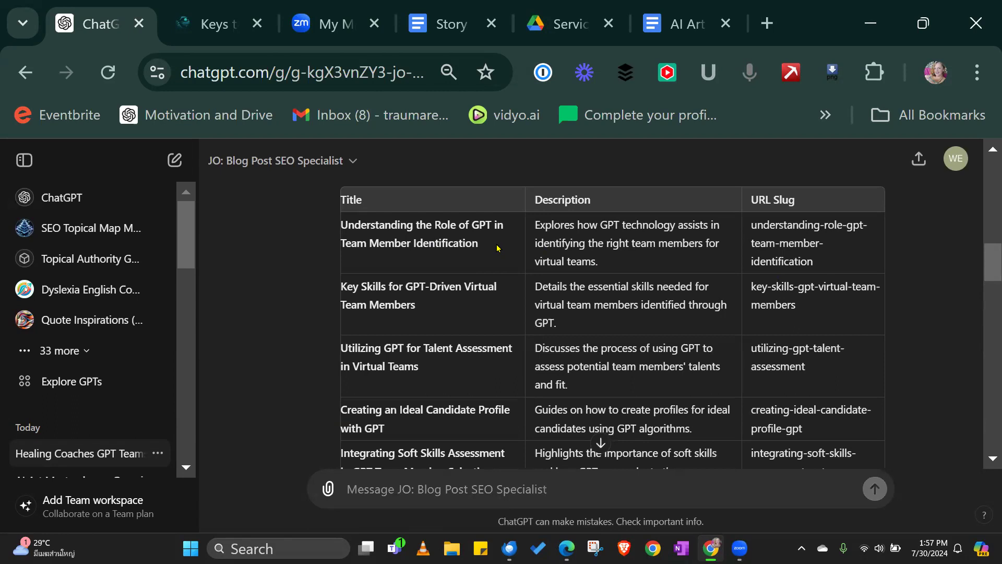
{"action": "double_click", "coordinate": [576, 256]}
{"action": "left_click", "coordinate": [618, 262]}
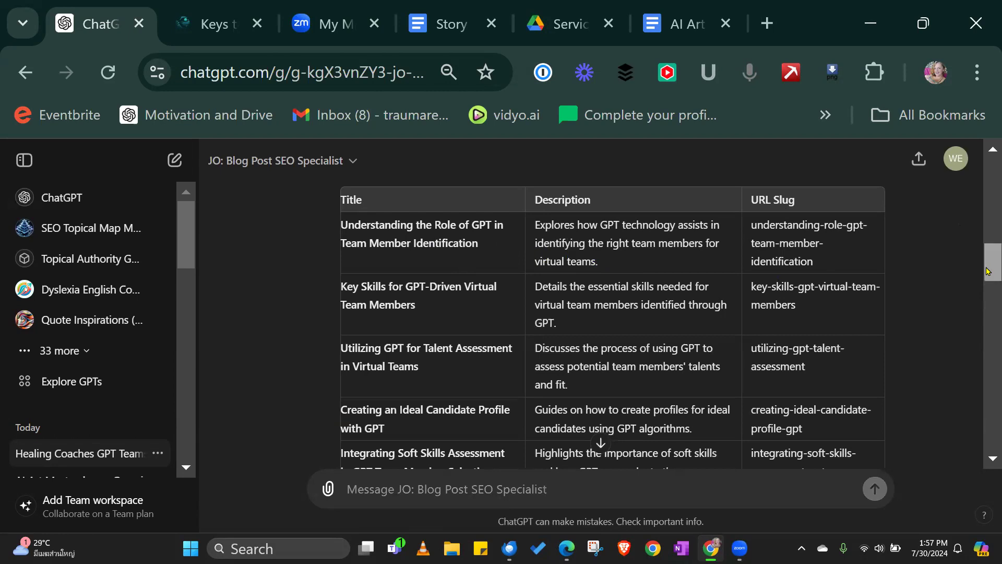
{"action": "left_click_drag", "start_coordinate": [988, 270], "coordinate": [988, 421]}
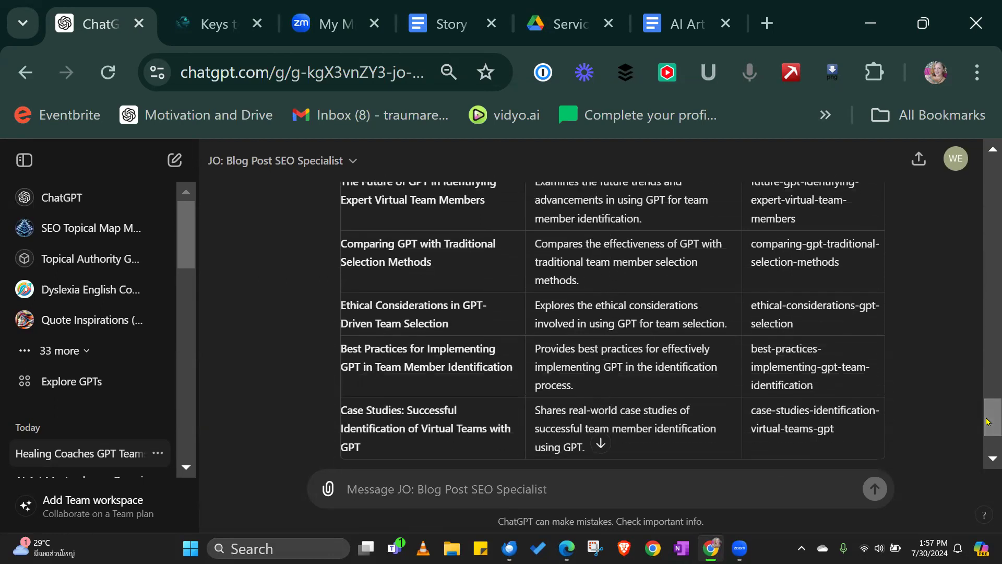
{"action": "left_click_drag", "start_coordinate": [987, 420], "coordinate": [987, 258]}
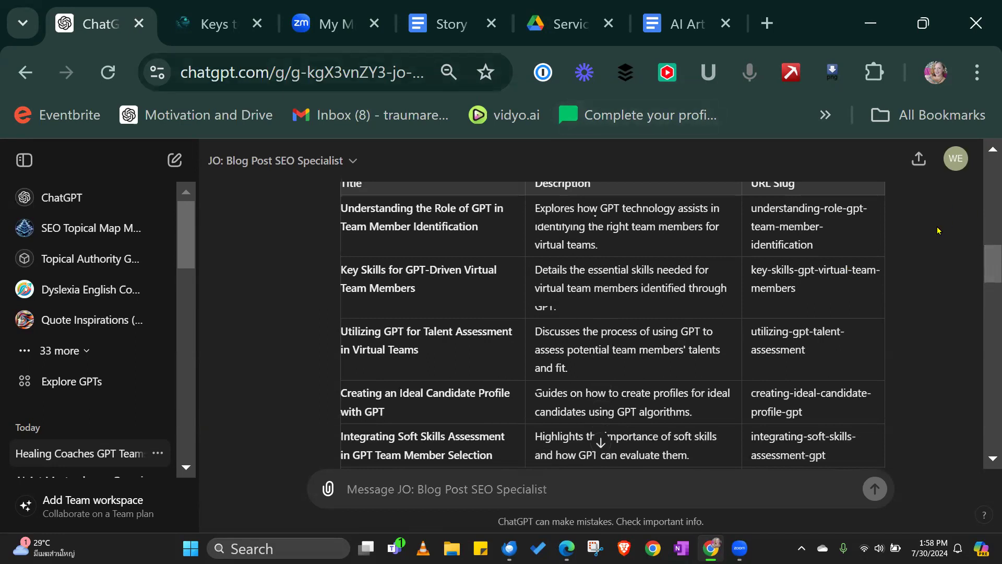
{"action": "left_click", "coordinate": [442, 11]}
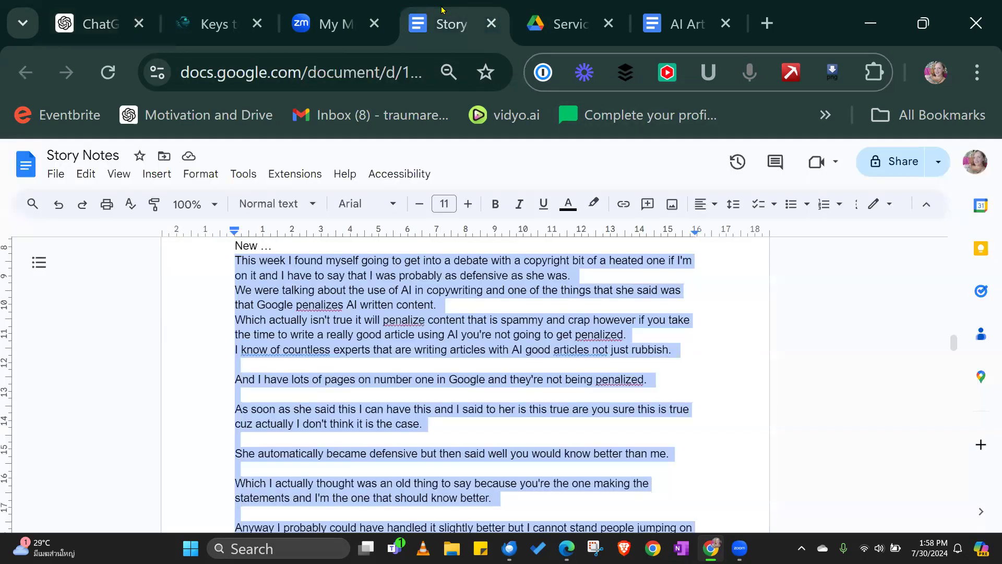
{"action": "scroll", "coordinate": [952, 340], "scroll_direction": "up", "scroll_amount": 3}
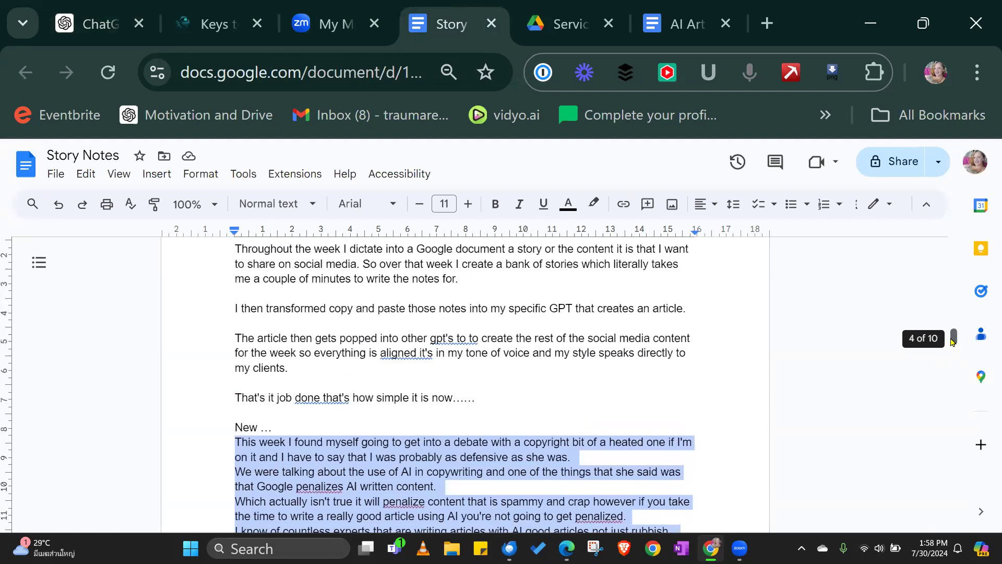
{"action": "scroll", "coordinate": [952, 341], "scroll_direction": "up", "scroll_amount": 5}
{"action": "scroll", "coordinate": [952, 339], "scroll_direction": "down", "scroll_amount": 3}
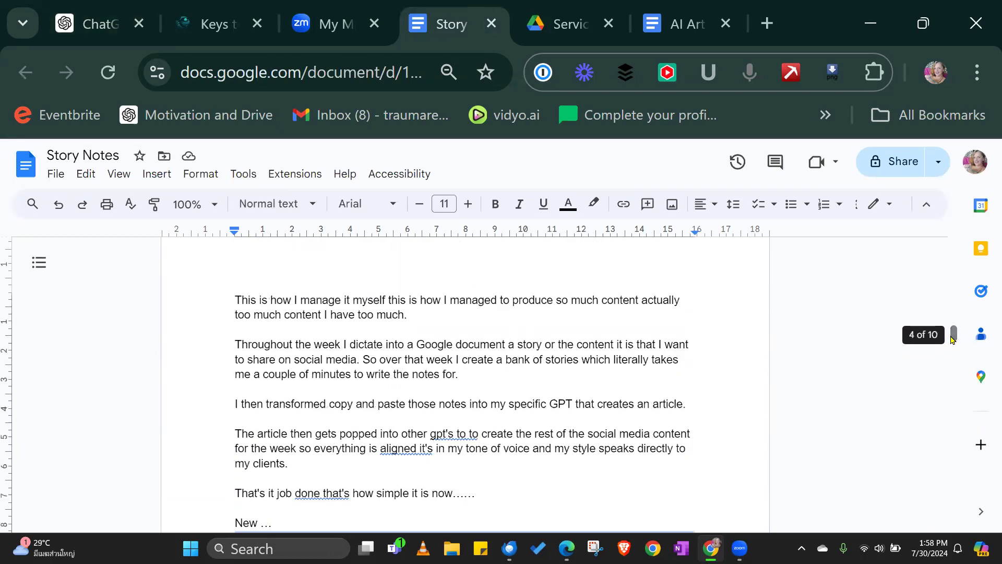
{"action": "left_click", "coordinate": [70, 20]}
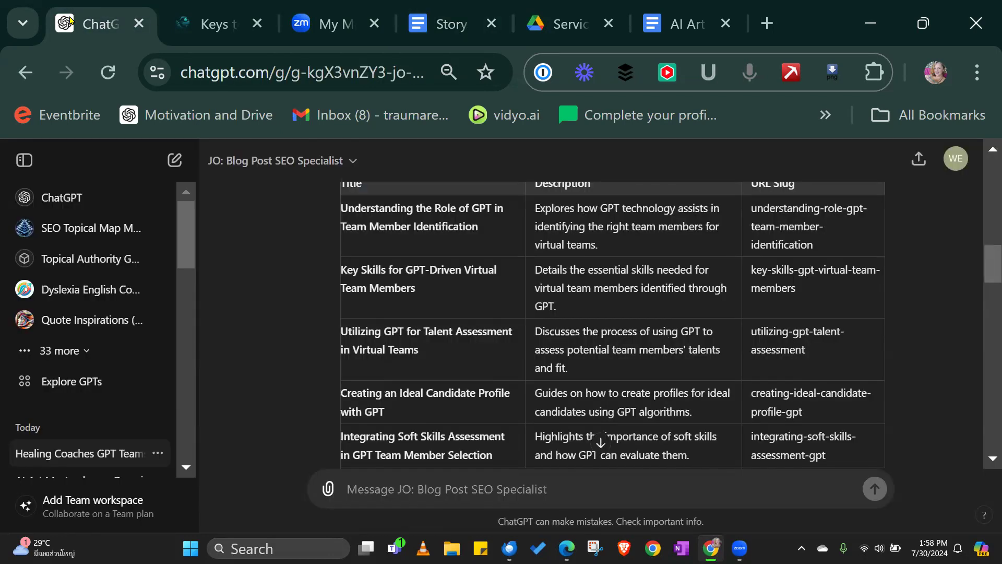